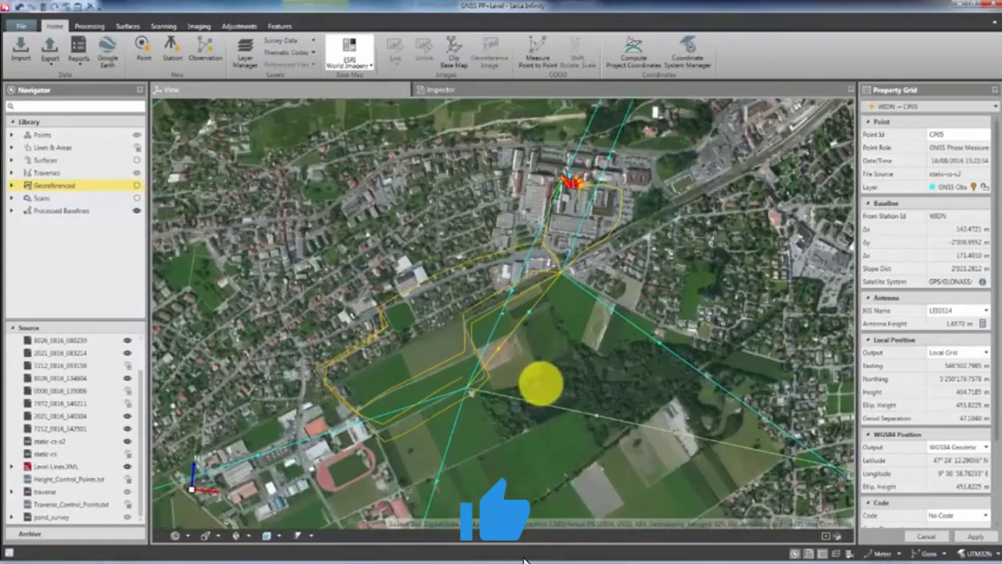
drag(541, 383, 523, 337)
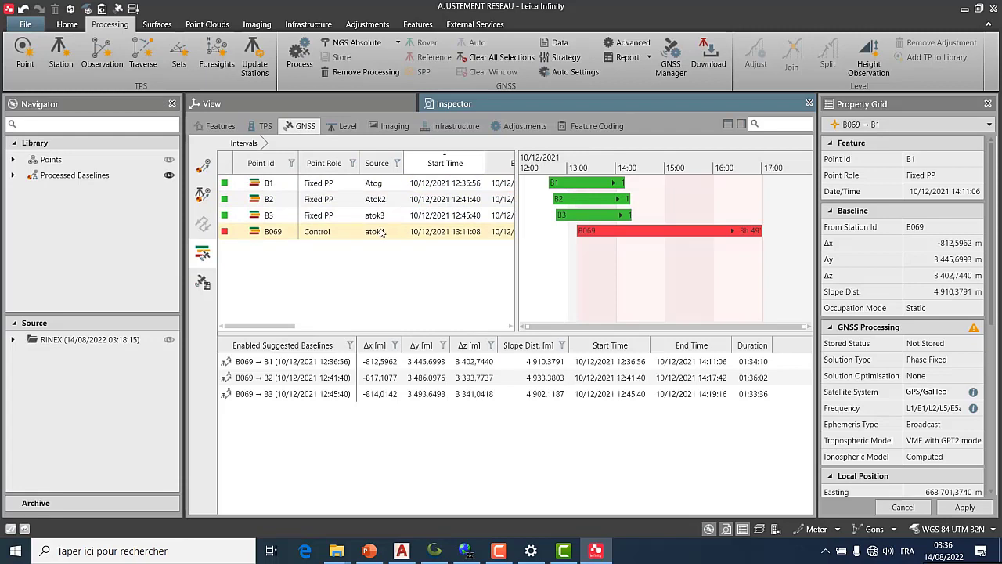
- Examine in the graphic view the baselines from B069 to B1, B2 and B3 and the unprocessed sides between those three points
click(247, 102)
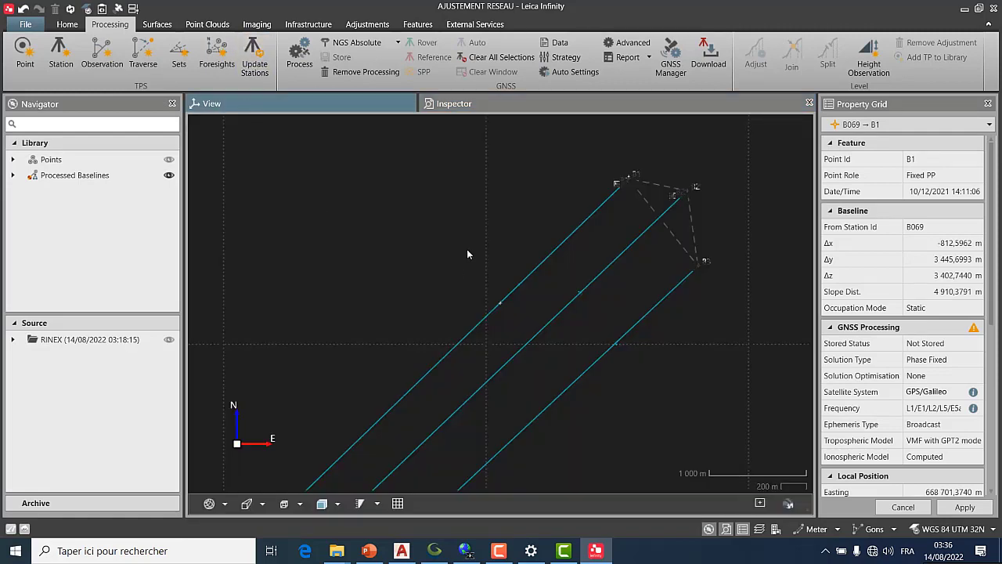
scroll(512, 226, down, 4)
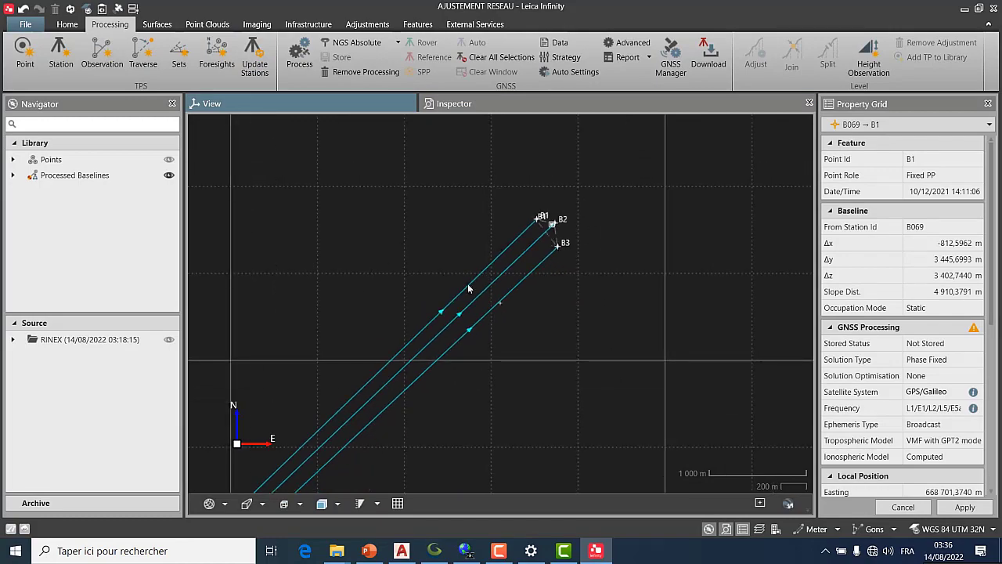
scroll(443, 313, up, 3)
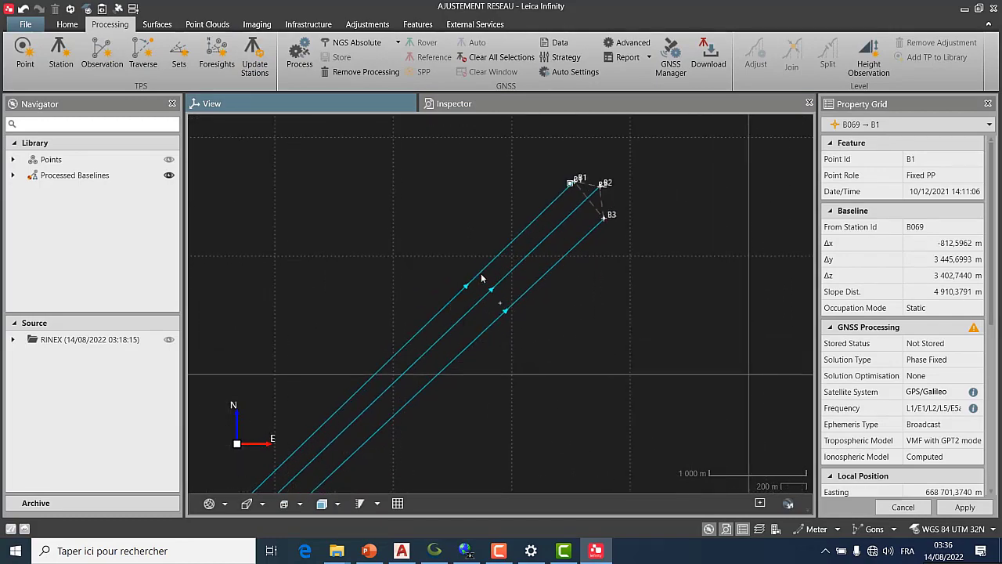
scroll(507, 255, down, 5)
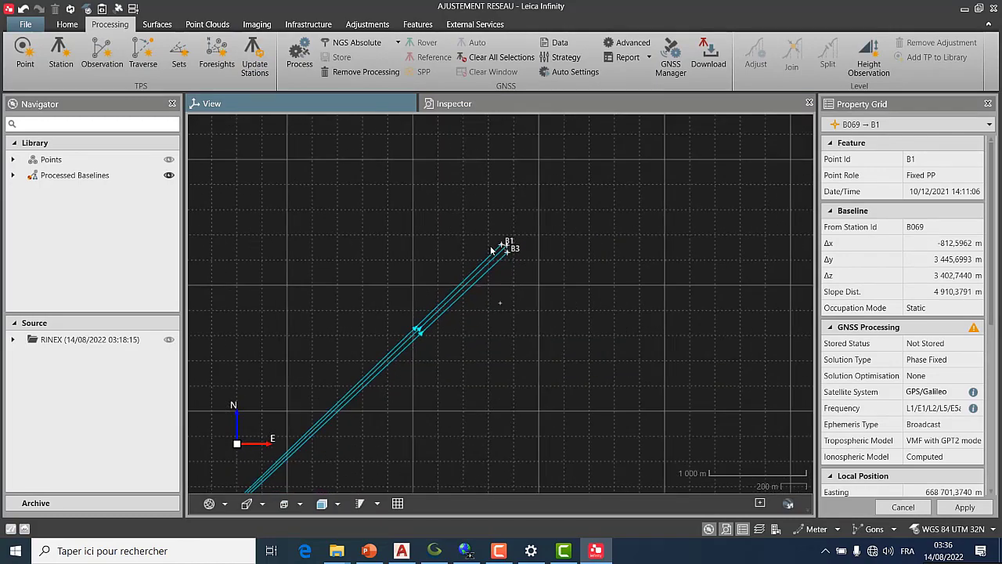
scroll(367, 381, up, 4)
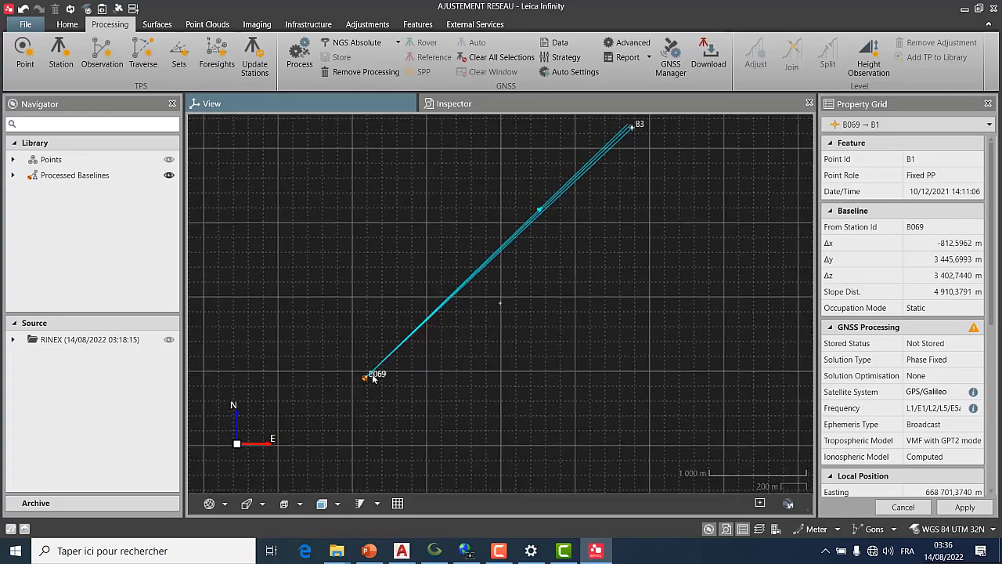
scroll(366, 381, down, 3)
scroll(479, 300, up, 2)
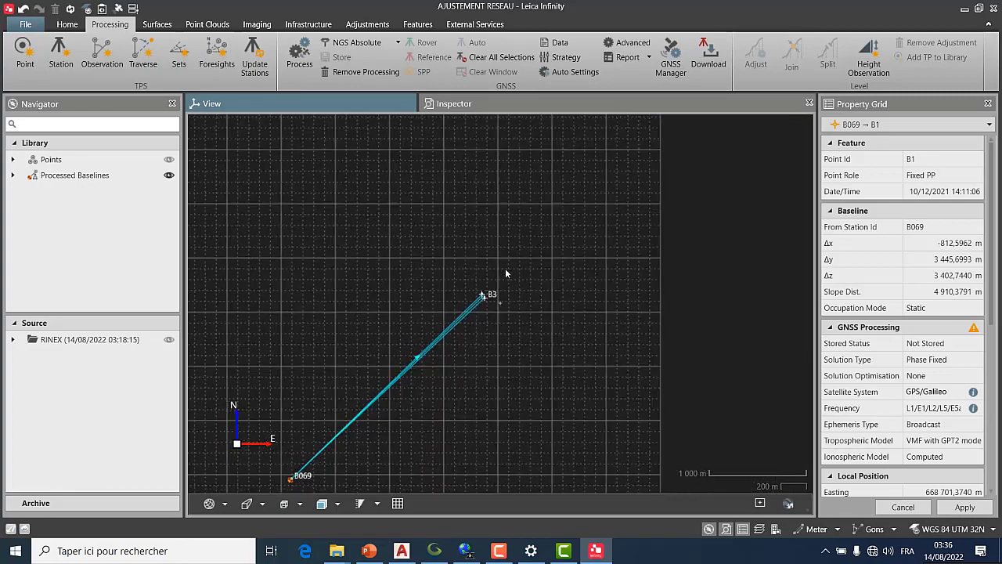
scroll(482, 301, up, 4)
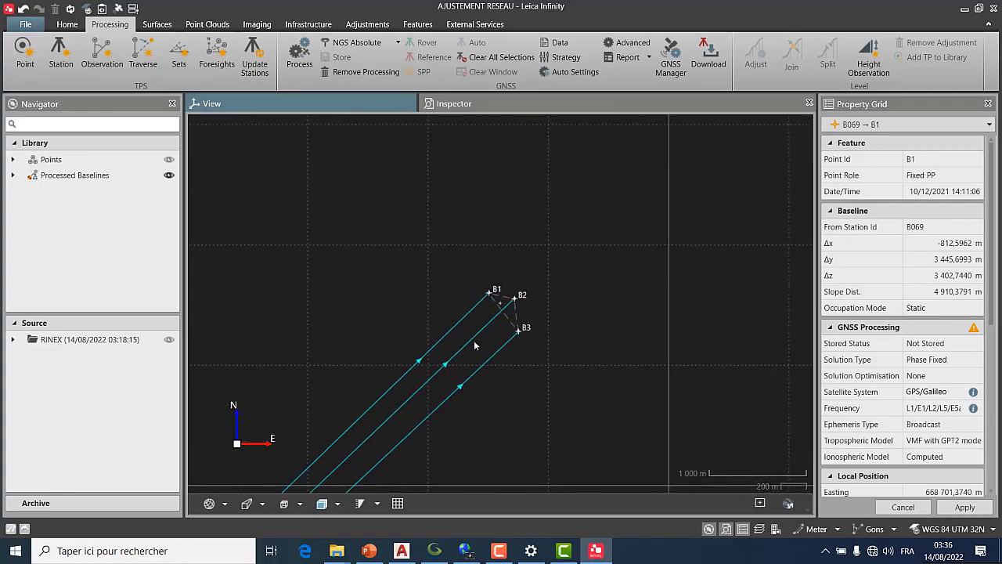
scroll(497, 341, up, 2)
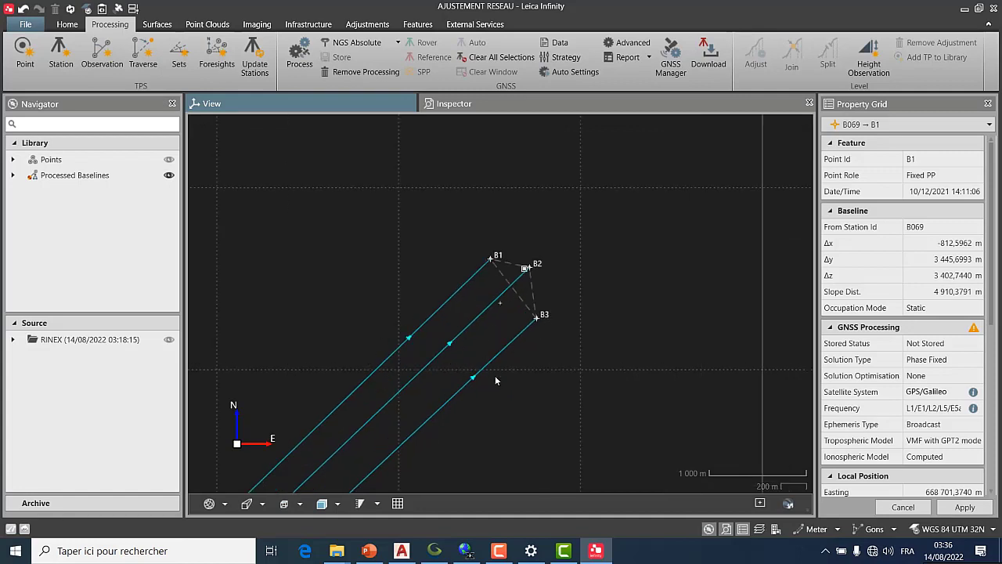
scroll(517, 283, up, 2)
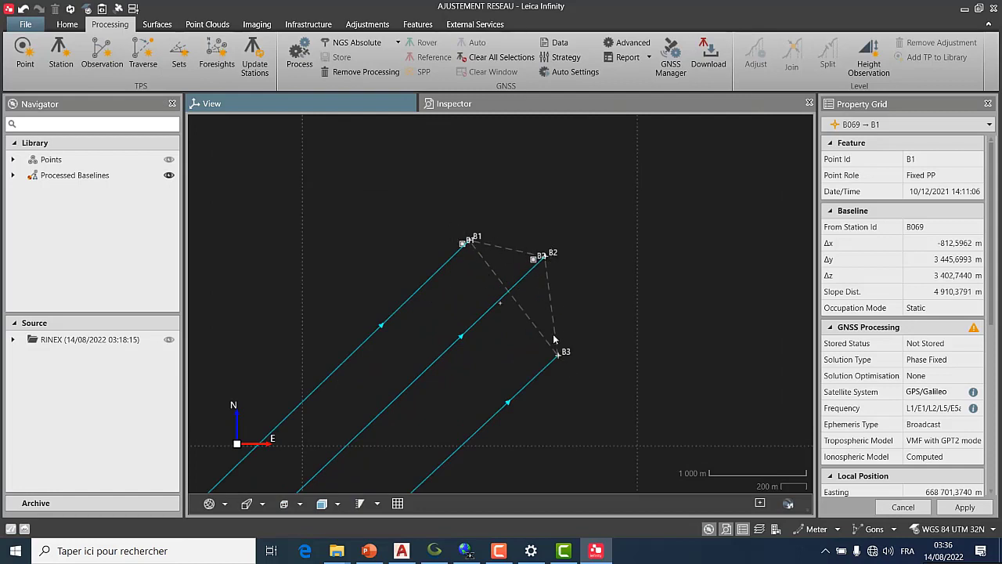
scroll(511, 252, up, 1)
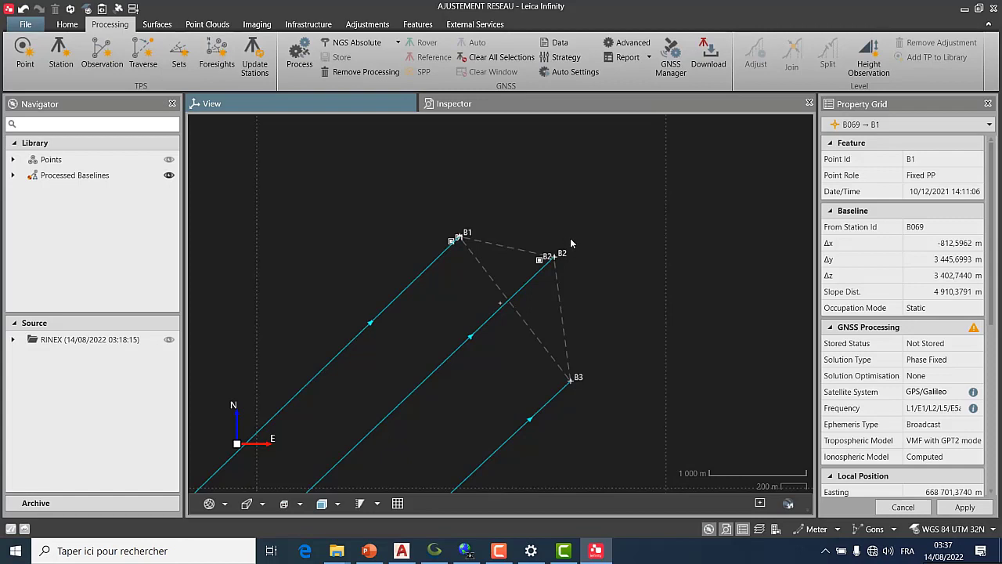
- Clear all selections in the GNSS intervals and set the B1 interval as reference
click(545, 106)
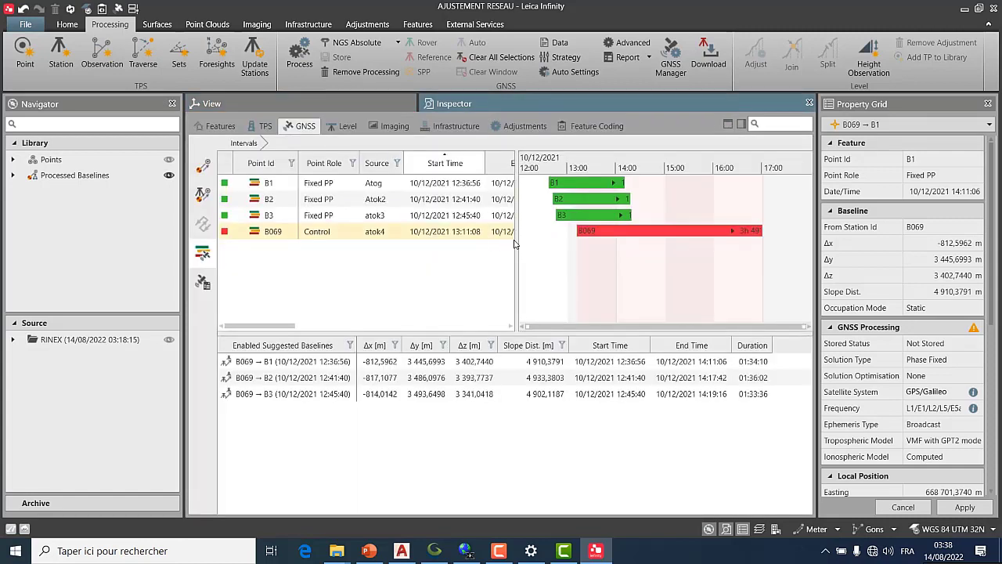
mouse_move(601, 235)
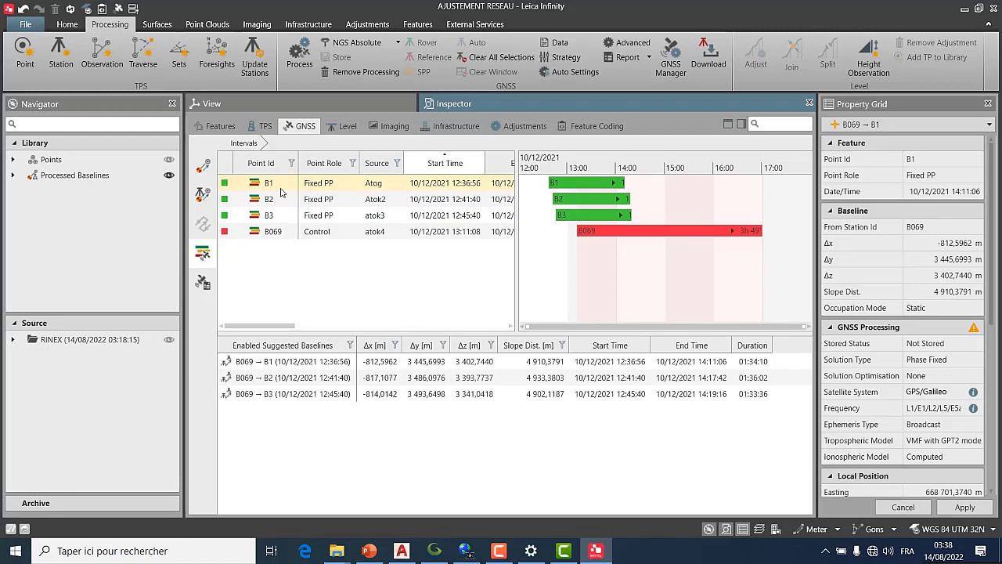
click(483, 60)
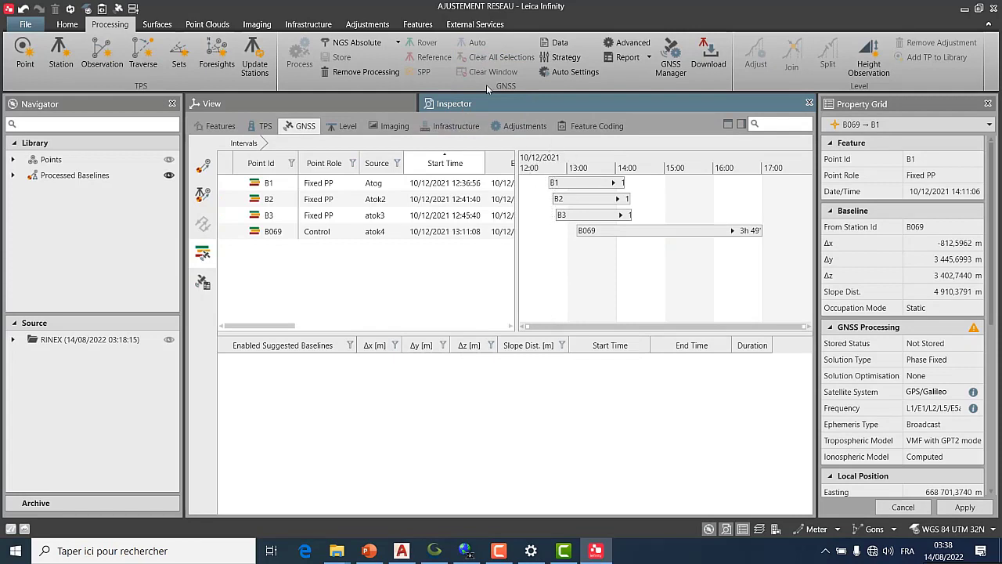
click(570, 182)
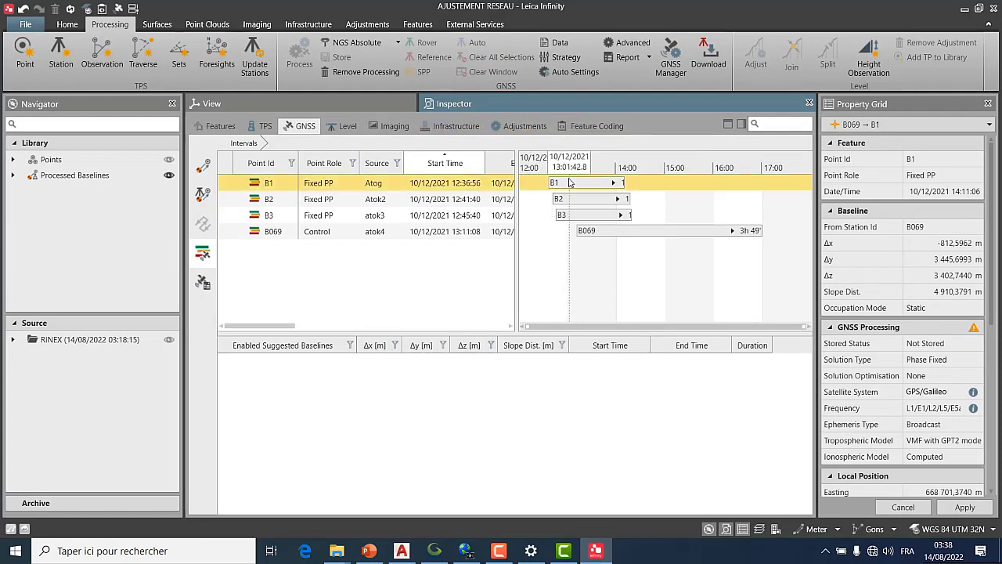
right_click(570, 182)
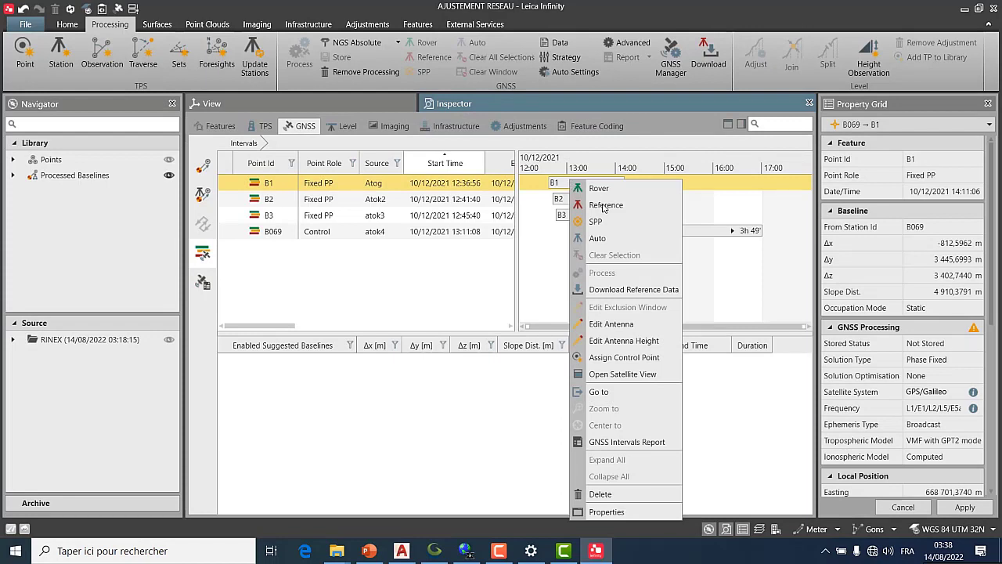
click(604, 205)
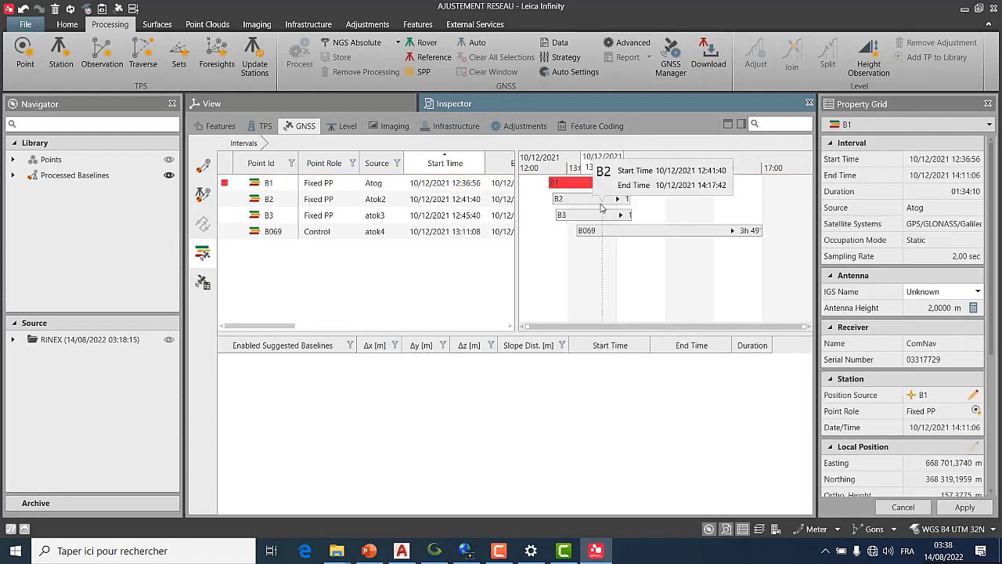
- Set the B2 and B3 intervals together as rovers
click(462, 200)
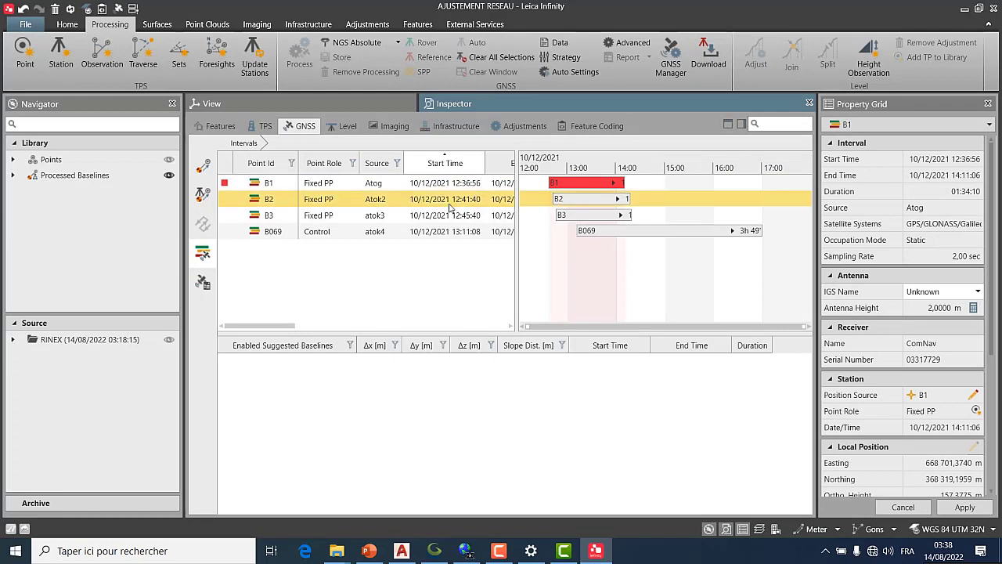
shift+click(452, 215)
right_click(461, 201)
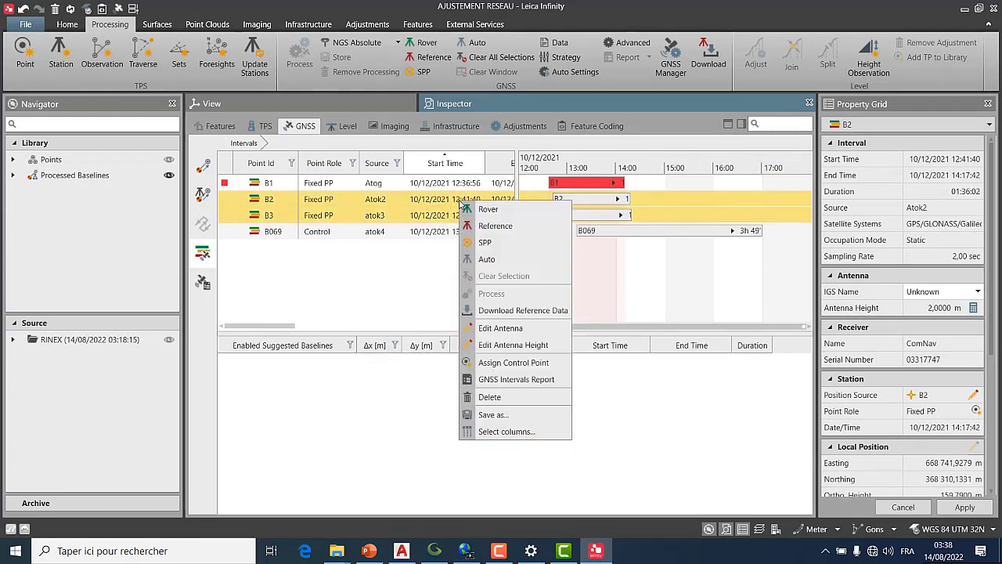
click(510, 210)
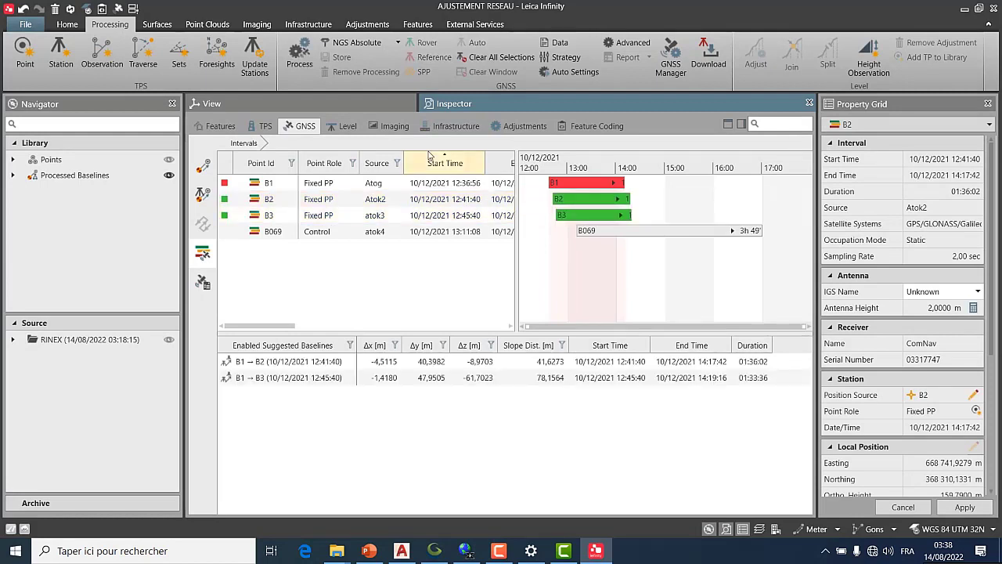
- Process the baselines from B1 to B2 and B3, continuing without antenna definitions
click(302, 53)
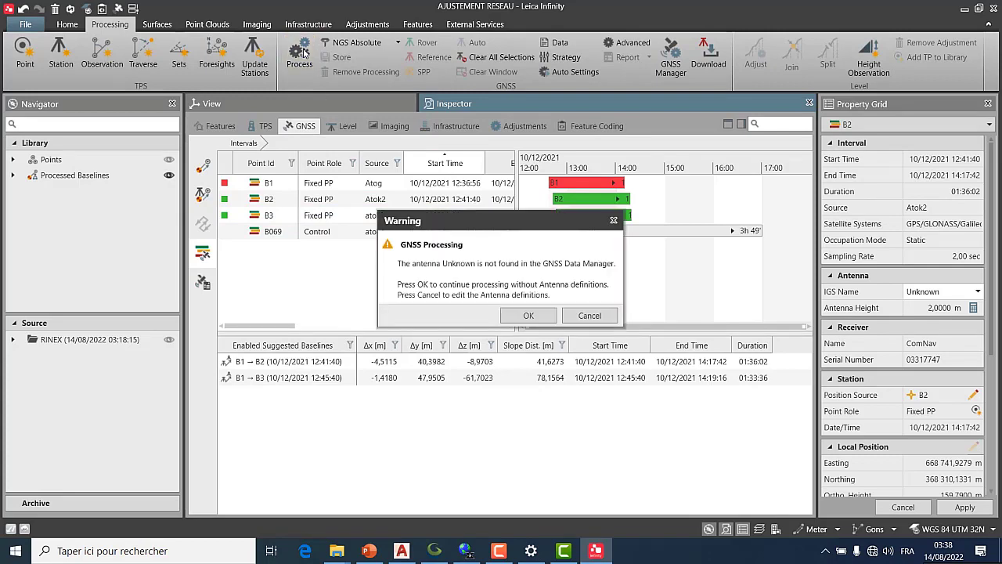
click(530, 317)
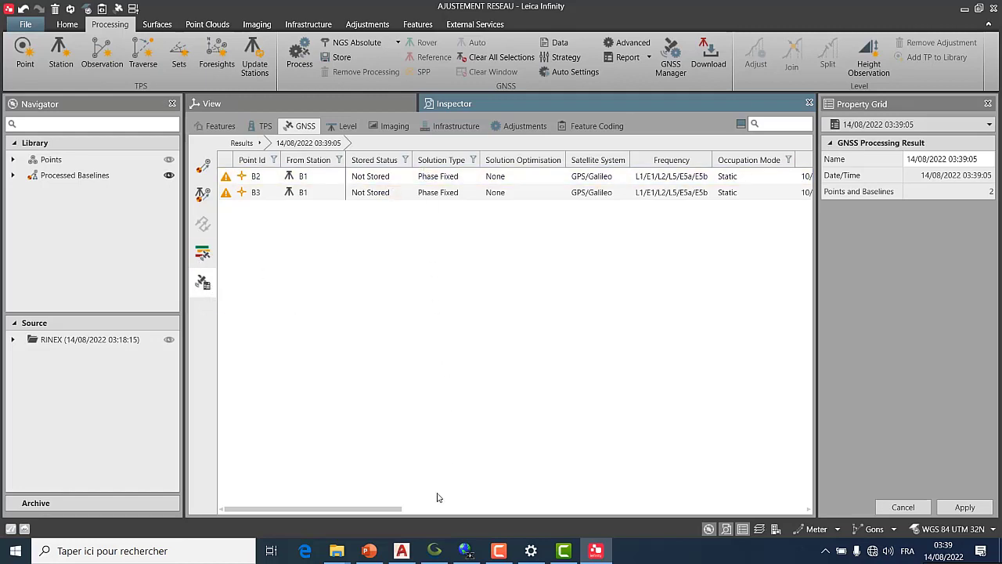
drag(391, 510, 356, 494)
- Store both processed baseline results, B1 to B2 and B1 to B3, and check them in the graphic view
click(381, 179)
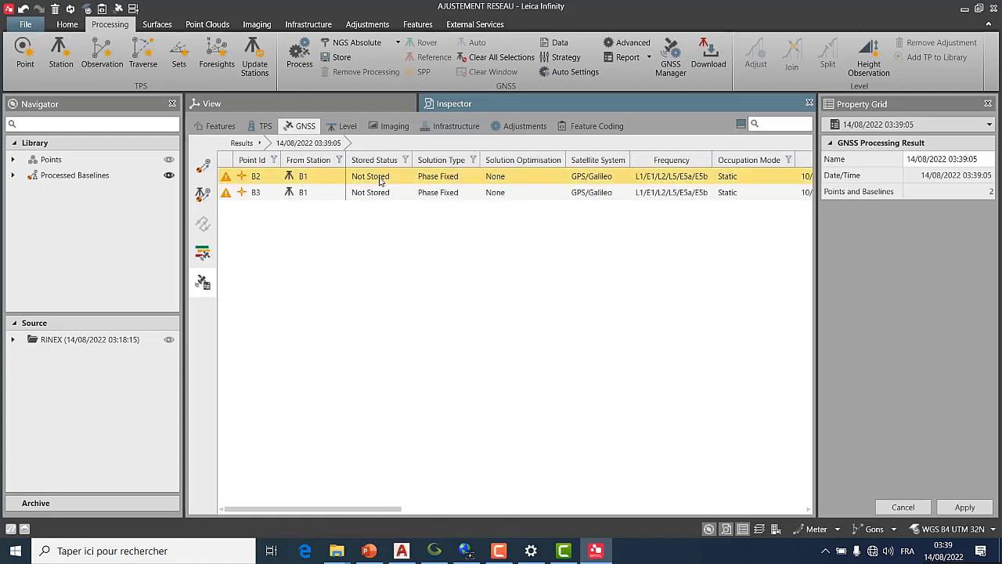
key(ctrl+a)
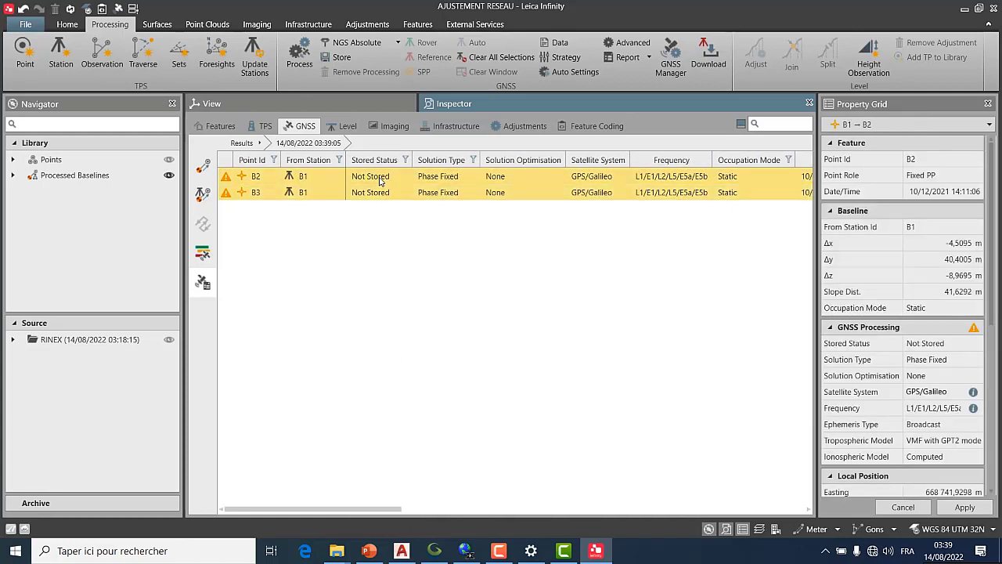
right_click(381, 179)
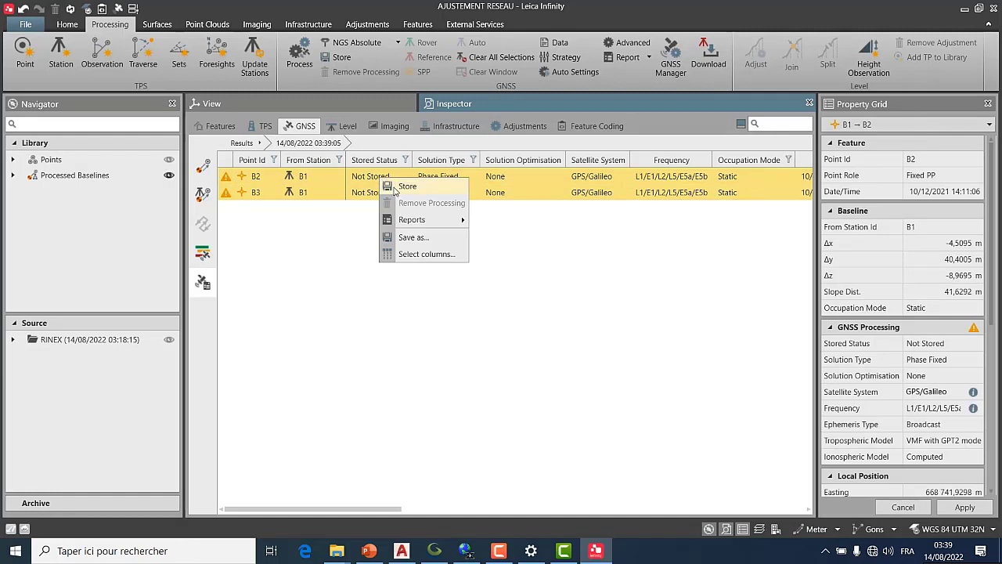
click(393, 190)
right_click(367, 185)
click(359, 241)
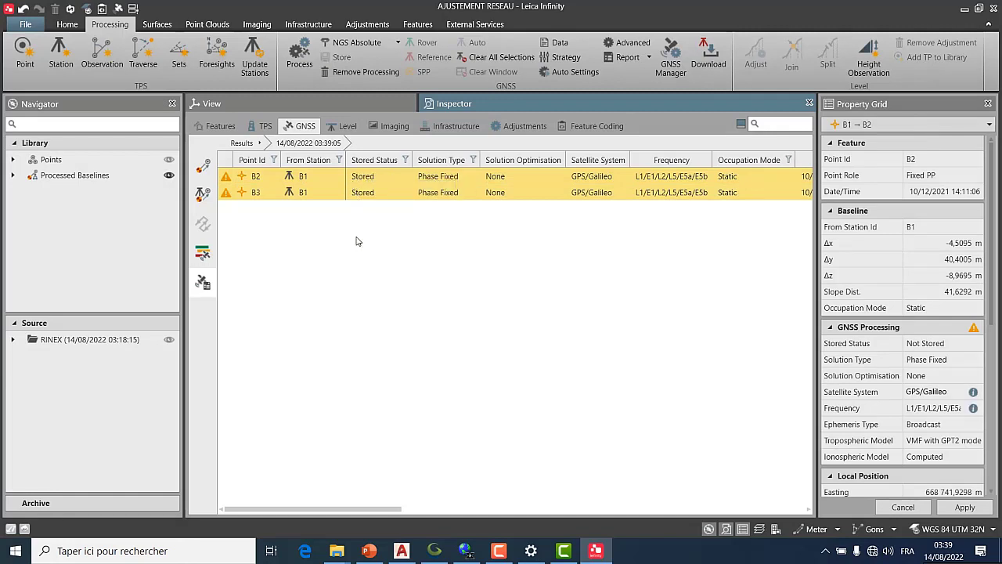
click(227, 104)
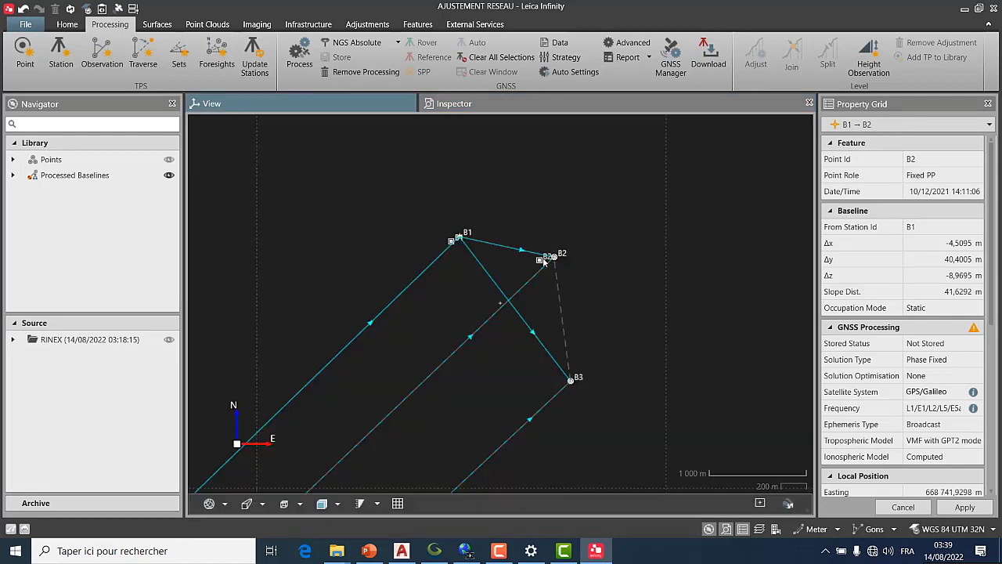
scroll(474, 249, up, 2)
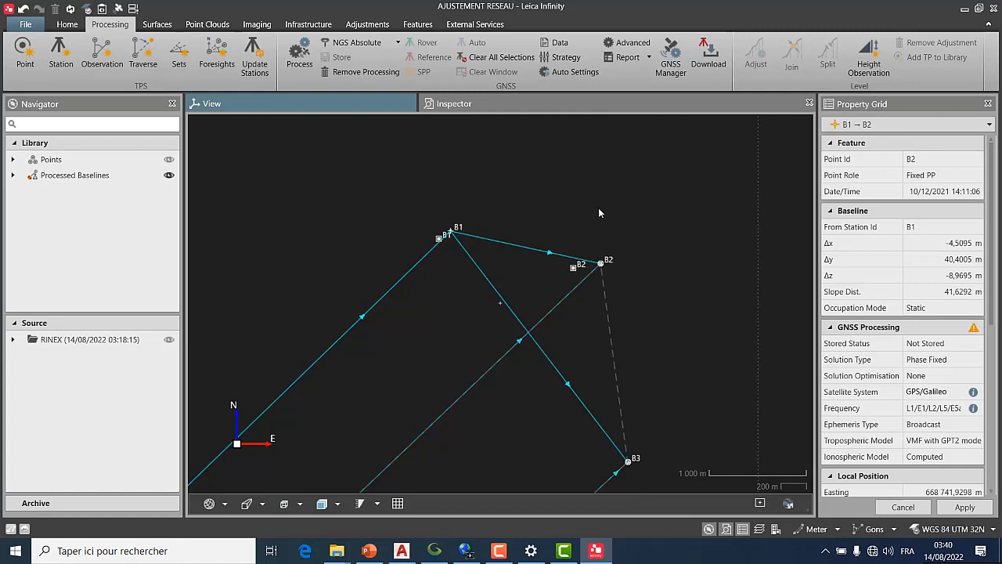
- Replace the current GNSS interval selections with B2 as reference and B3 as rover
click(528, 99)
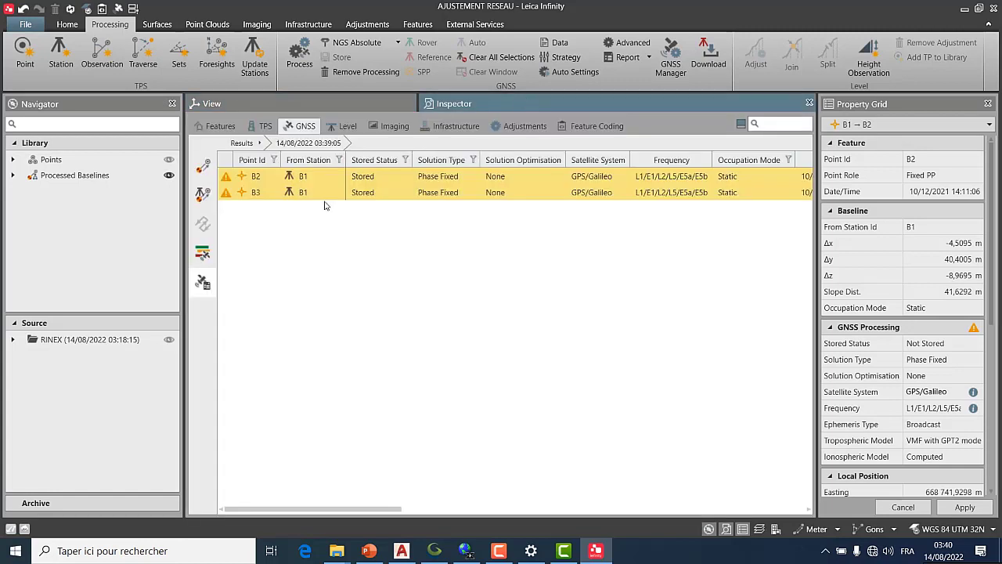
click(203, 252)
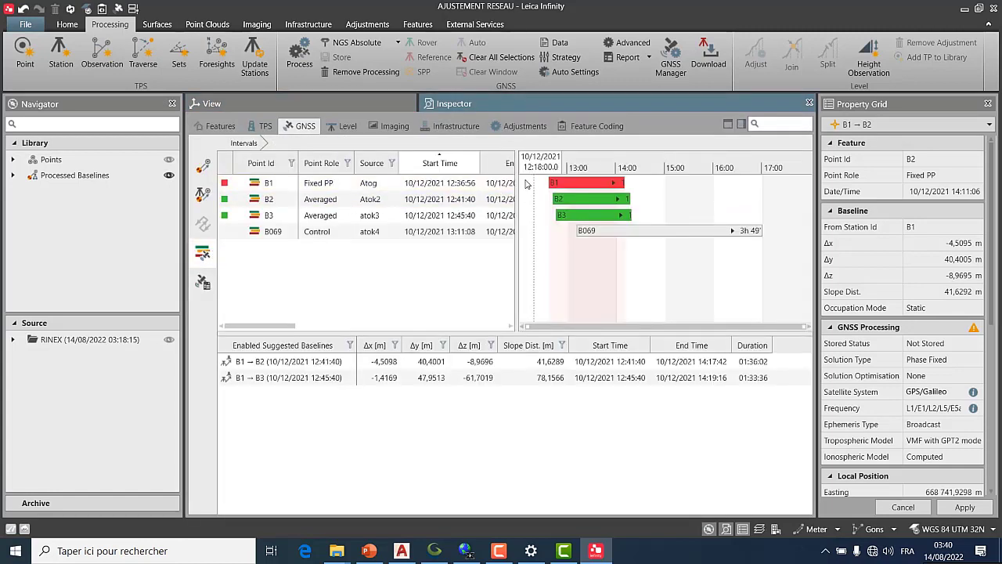
click(487, 60)
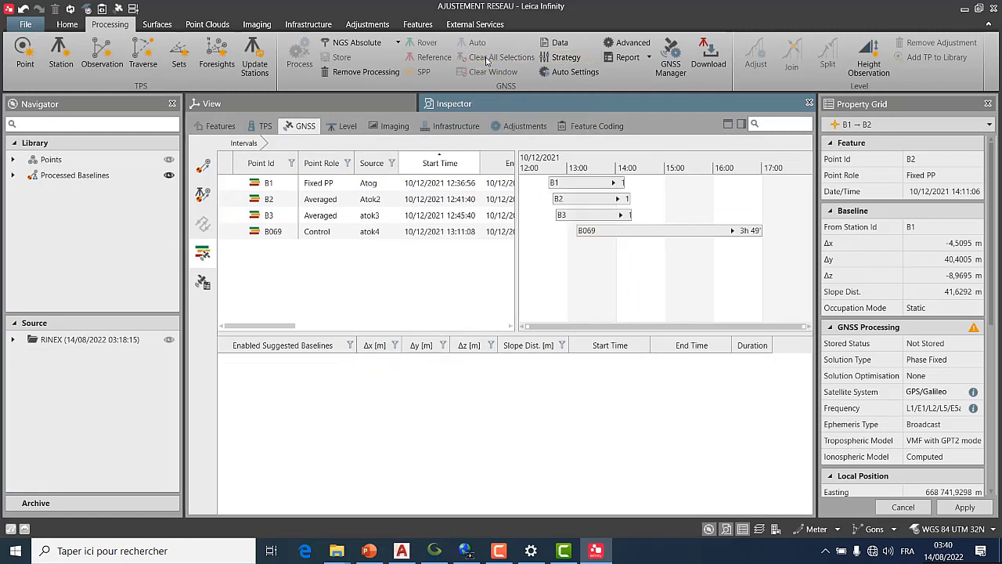
right_click(571, 203)
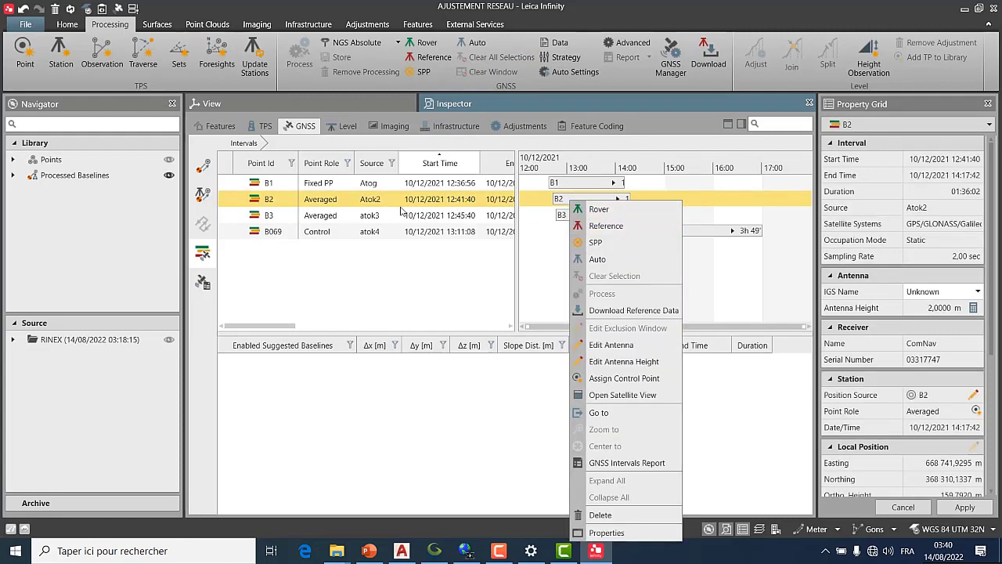
click(614, 228)
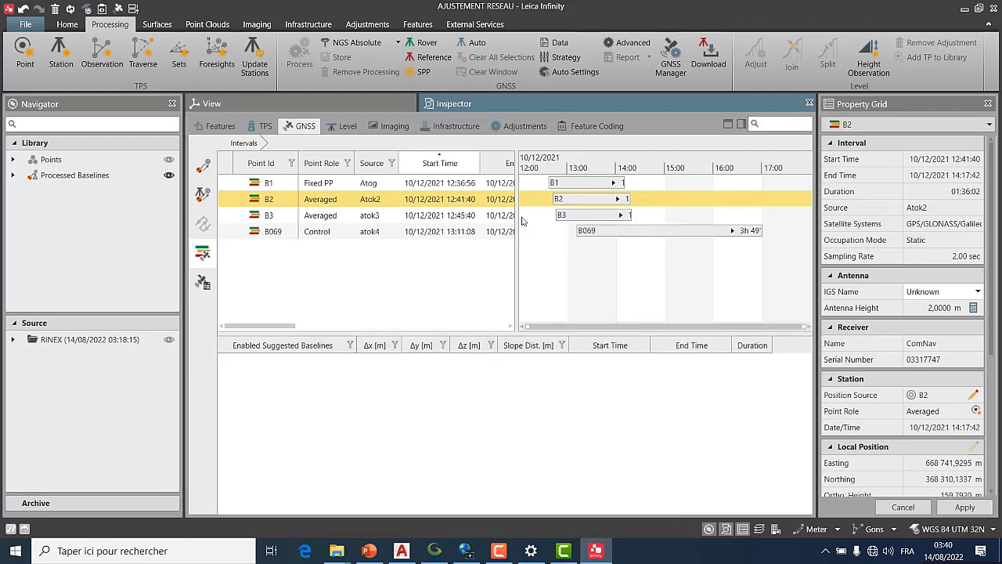
right_click(399, 218)
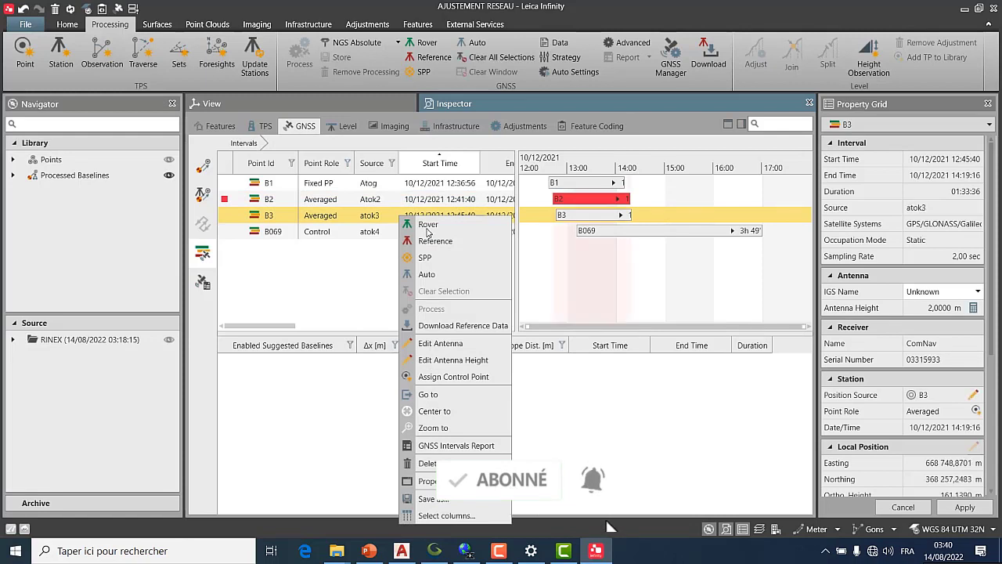
click(426, 226)
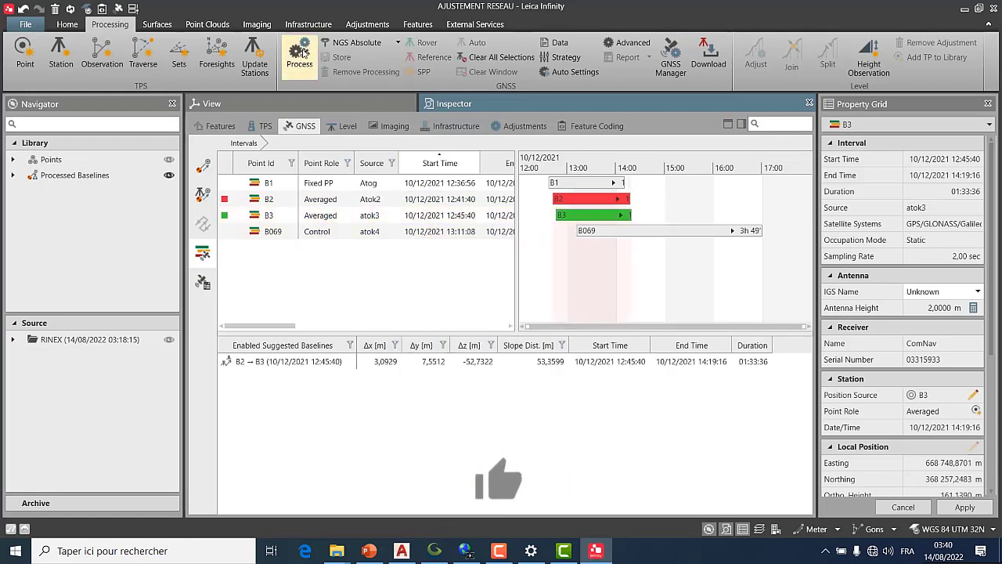
- Process the baseline from B2 to B3, continuing without antenna definitions, and store the processed result
click(301, 51)
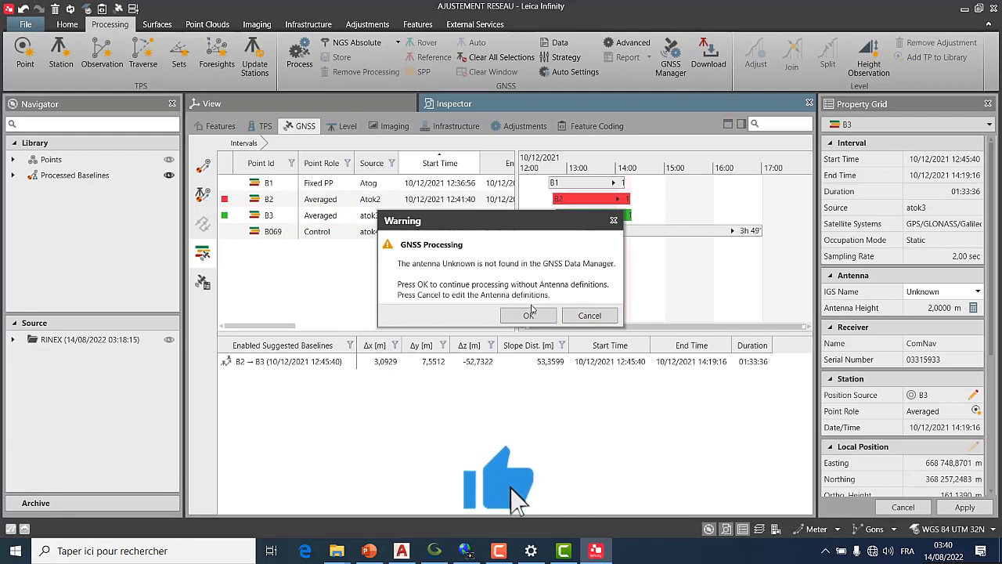
click(533, 315)
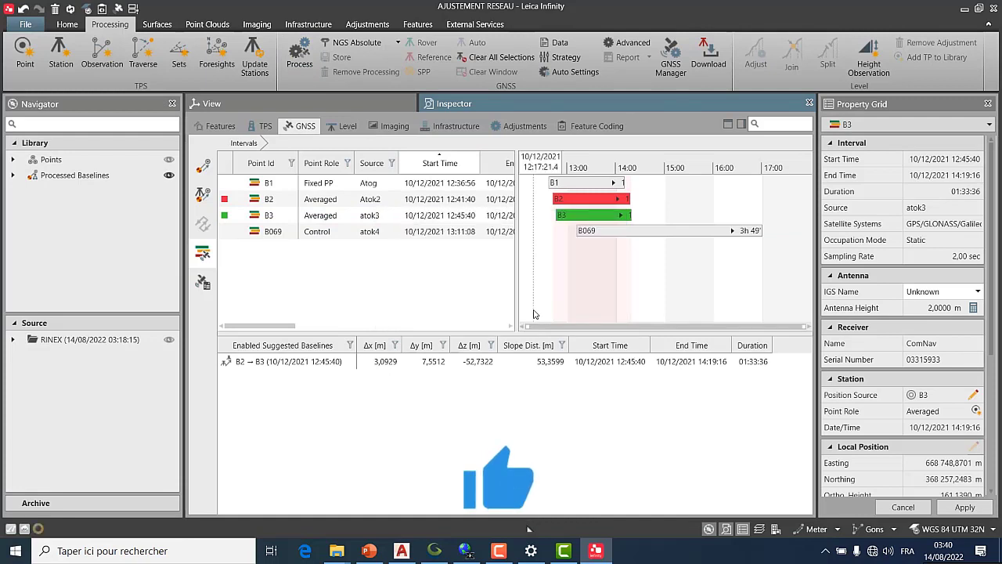
click(506, 268)
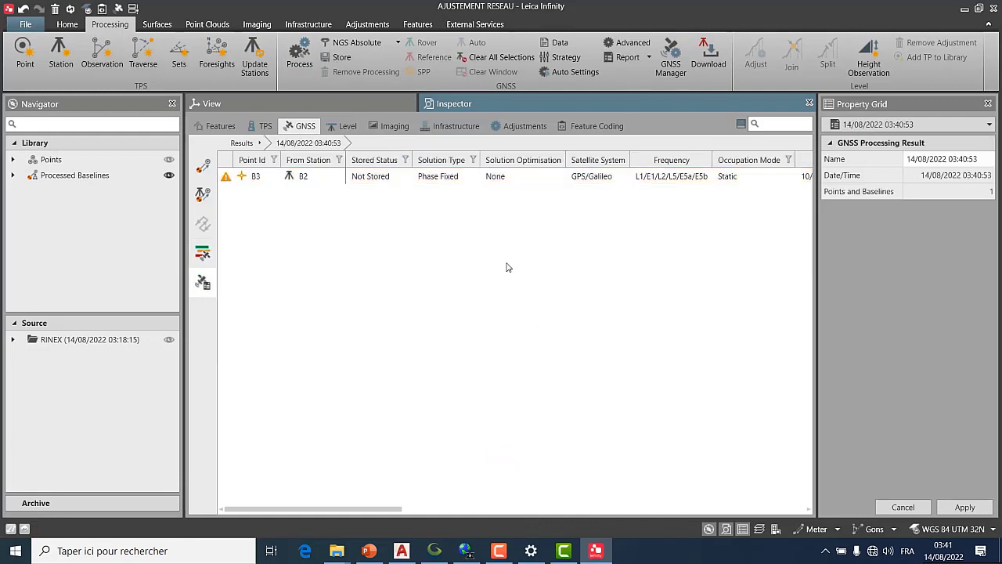
click(432, 175)
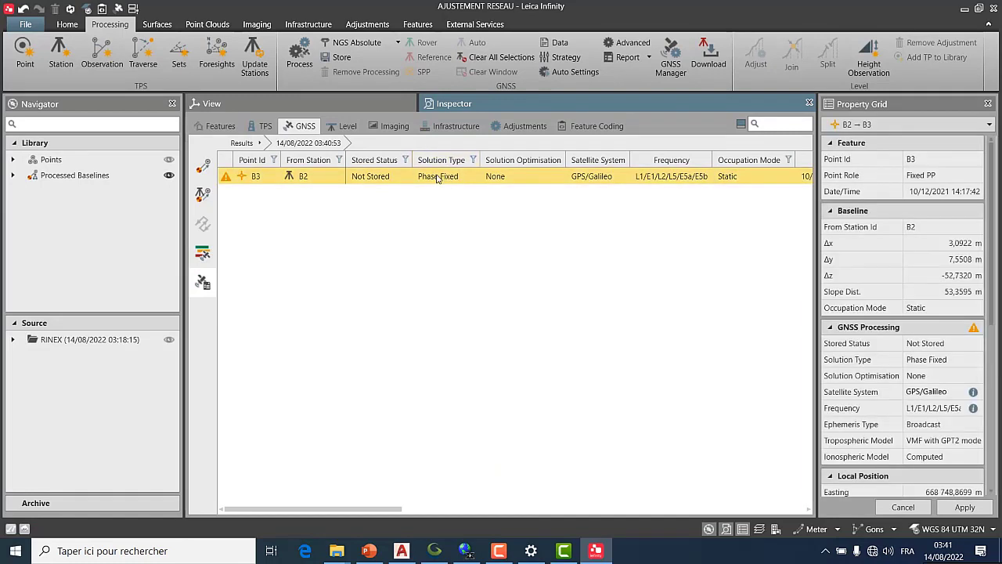
right_click(376, 183)
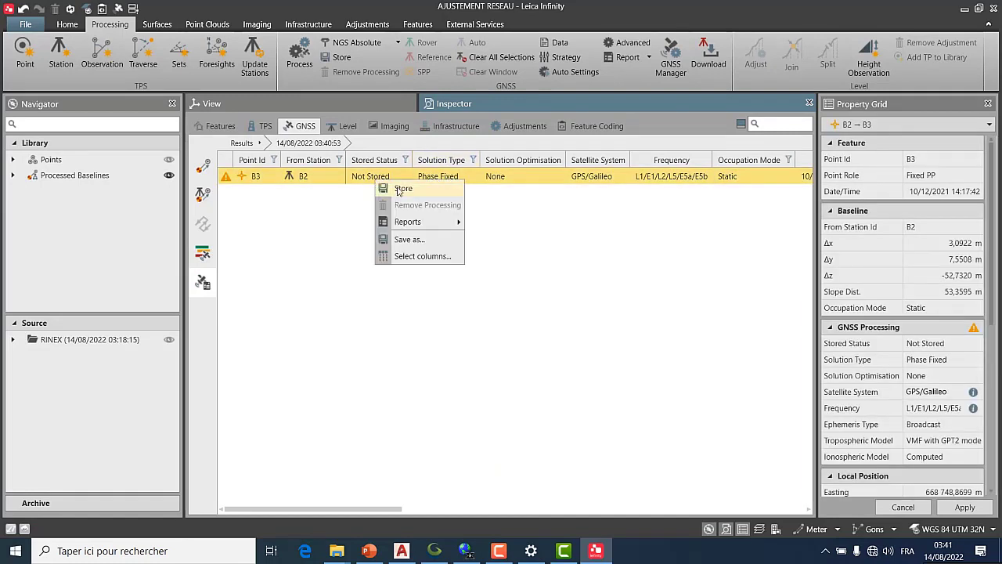
click(401, 190)
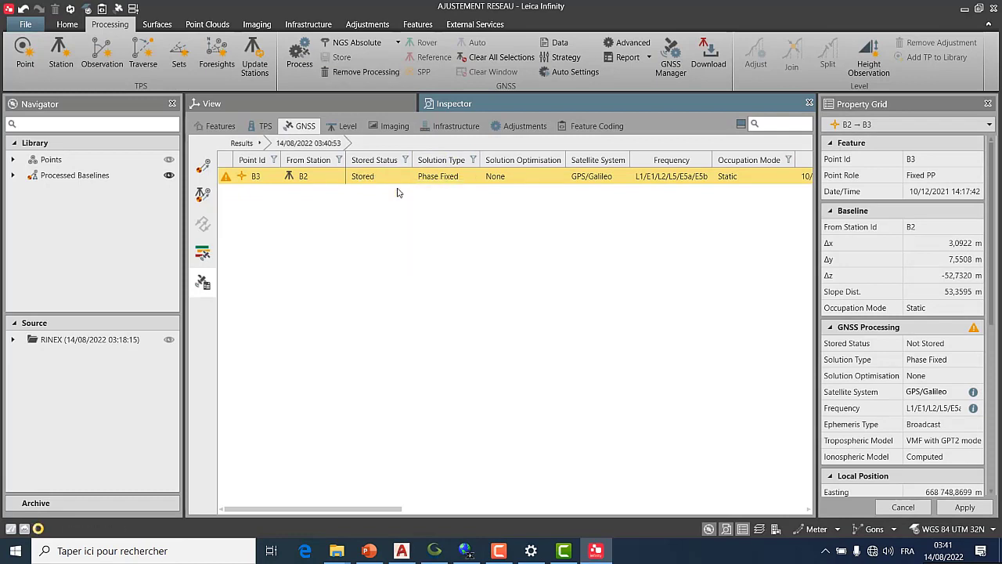
- Examine the baseline network linking B1, B2 and B3 and the long baselines reaching them in the graphic view
click(322, 105)
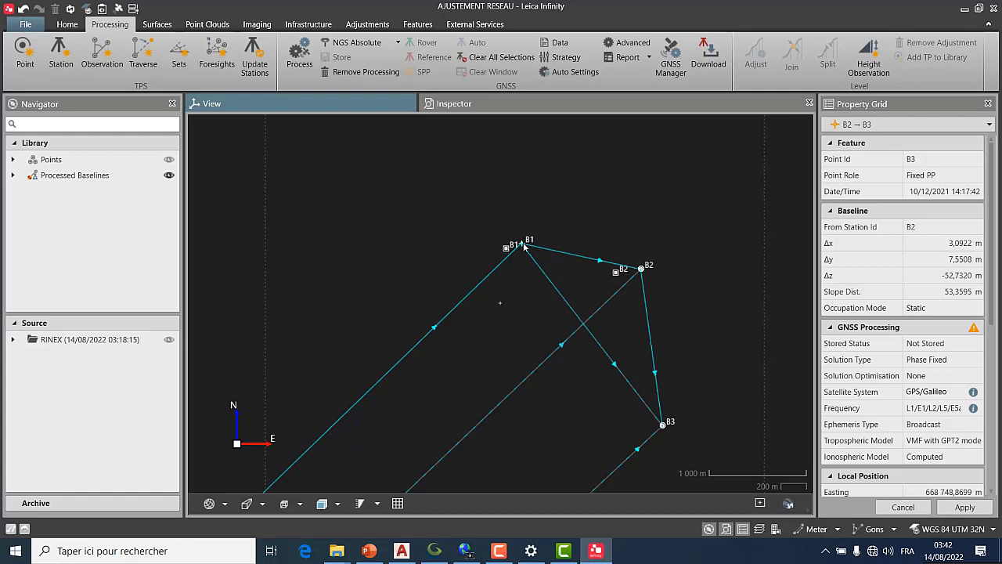
scroll(524, 245, down, 1)
scroll(559, 270, up, 2)
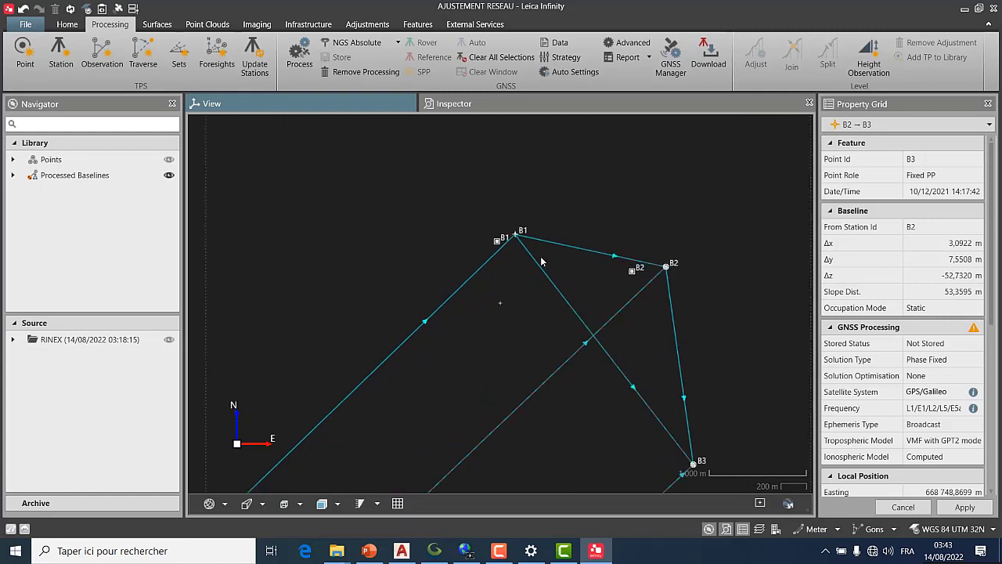
scroll(521, 256, down, 2)
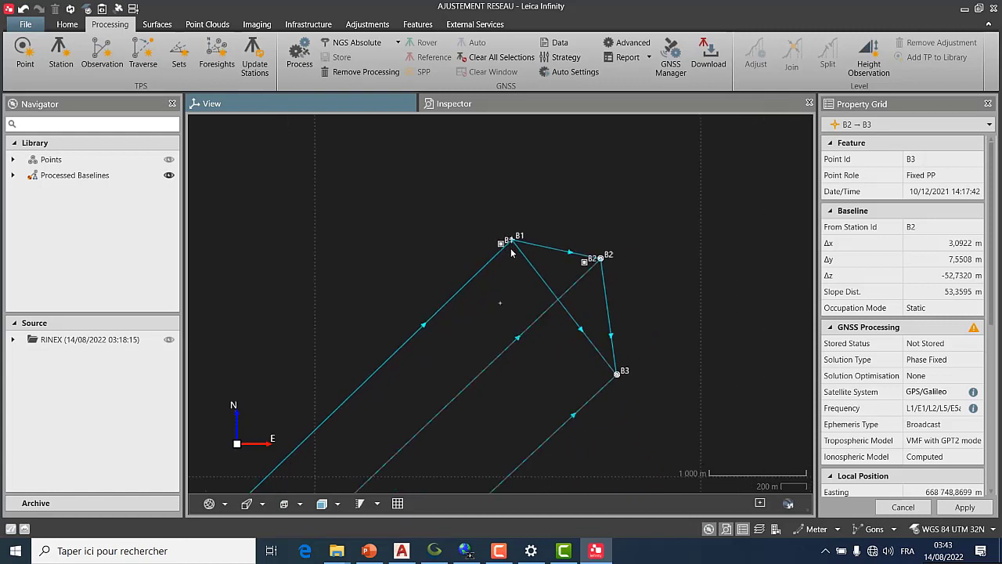
scroll(513, 253, up, 2)
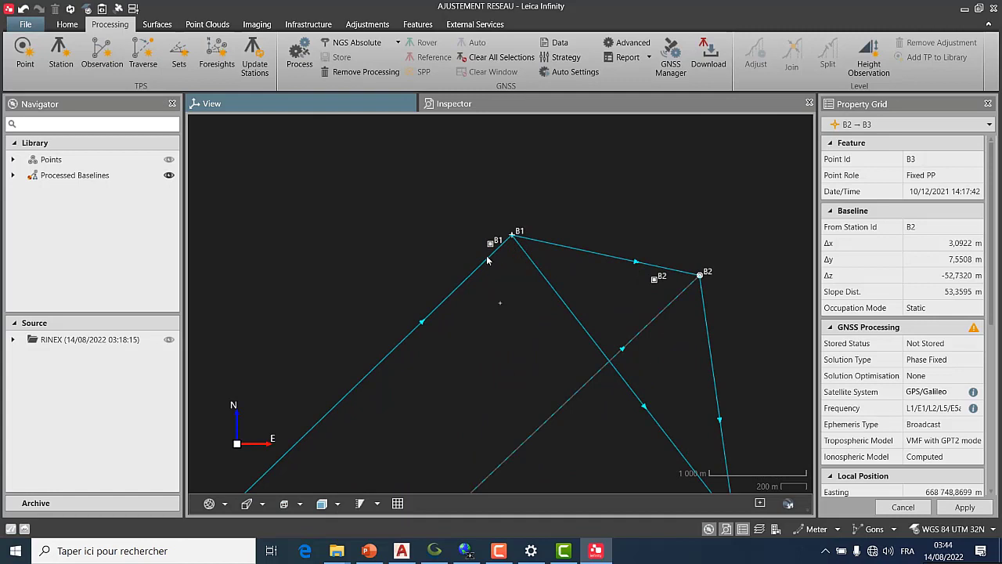
scroll(456, 283, down, 1)
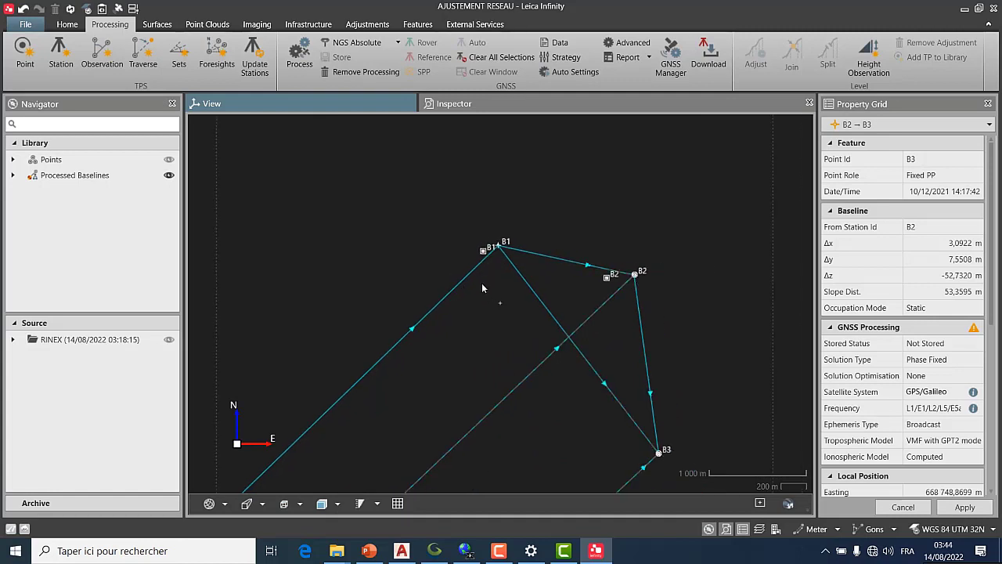
scroll(408, 317, down, 2)
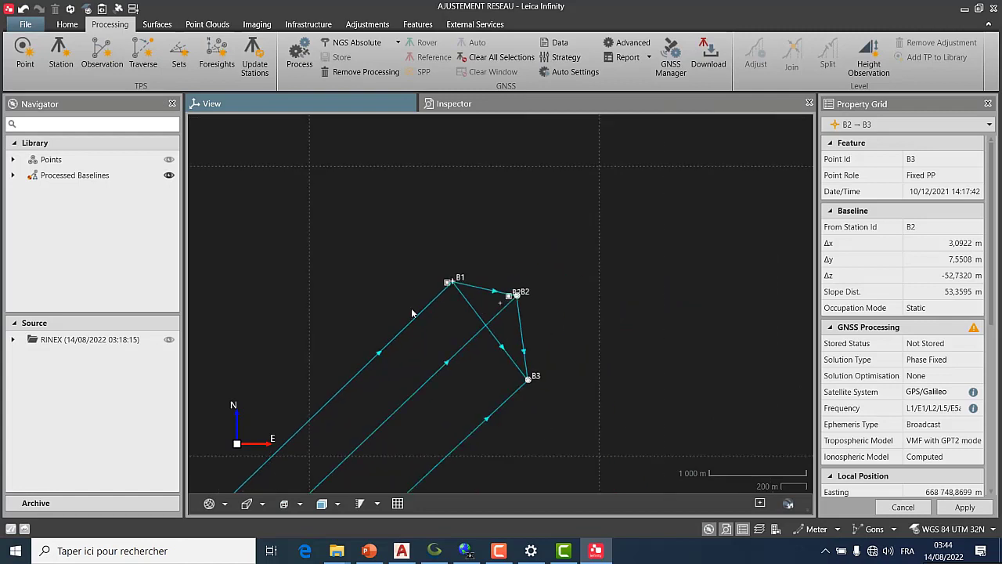
scroll(491, 293, up, 2)
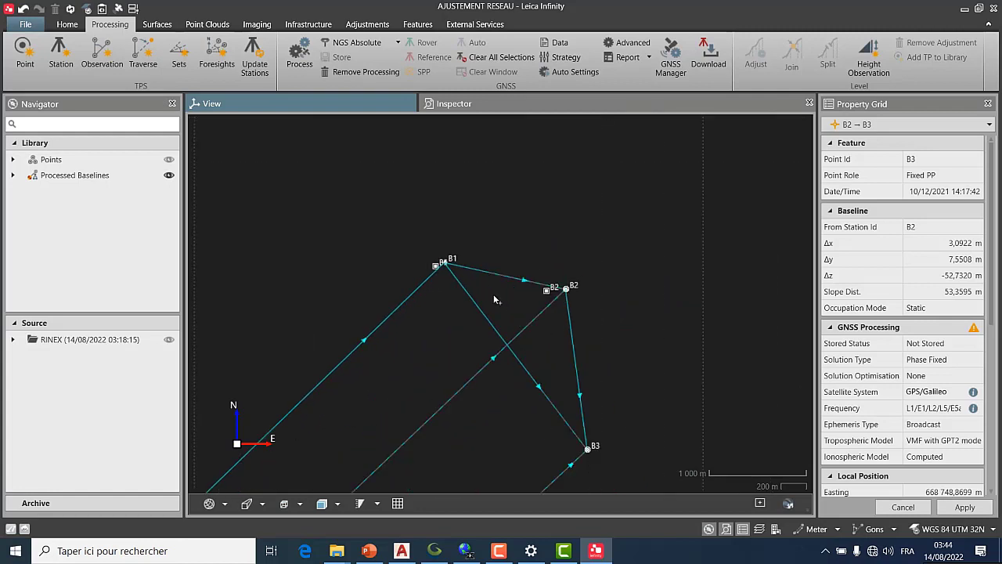
scroll(502, 310, up, 2)
scroll(502, 310, down, 3)
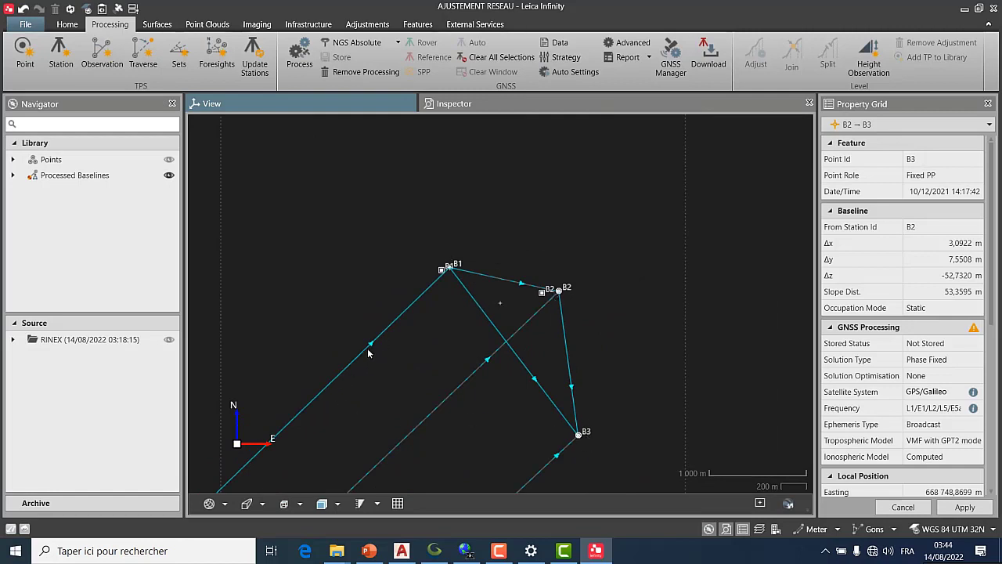
scroll(370, 350, down, 2)
scroll(370, 351, down, 2)
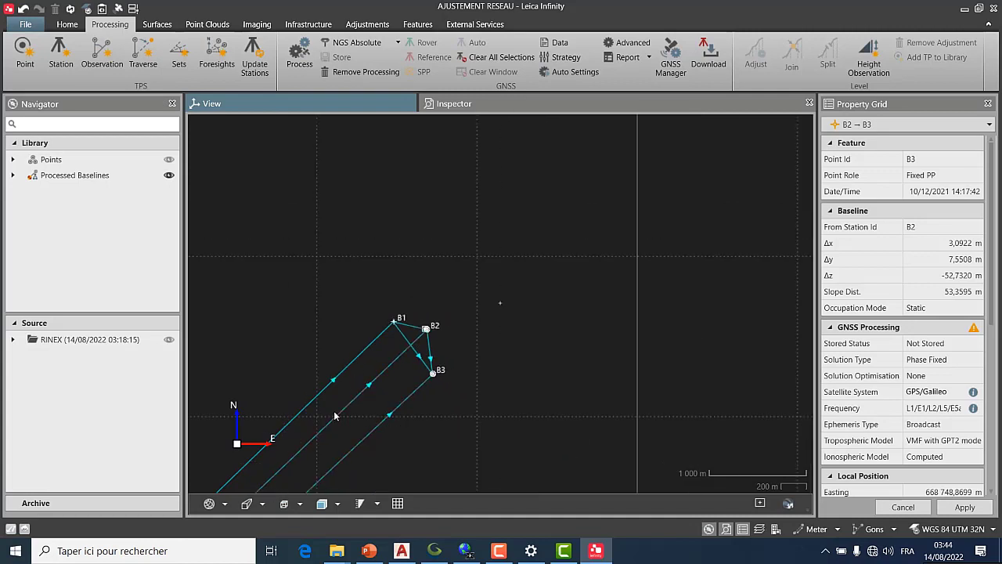
scroll(387, 363, up, 3)
scroll(455, 309, up, 1)
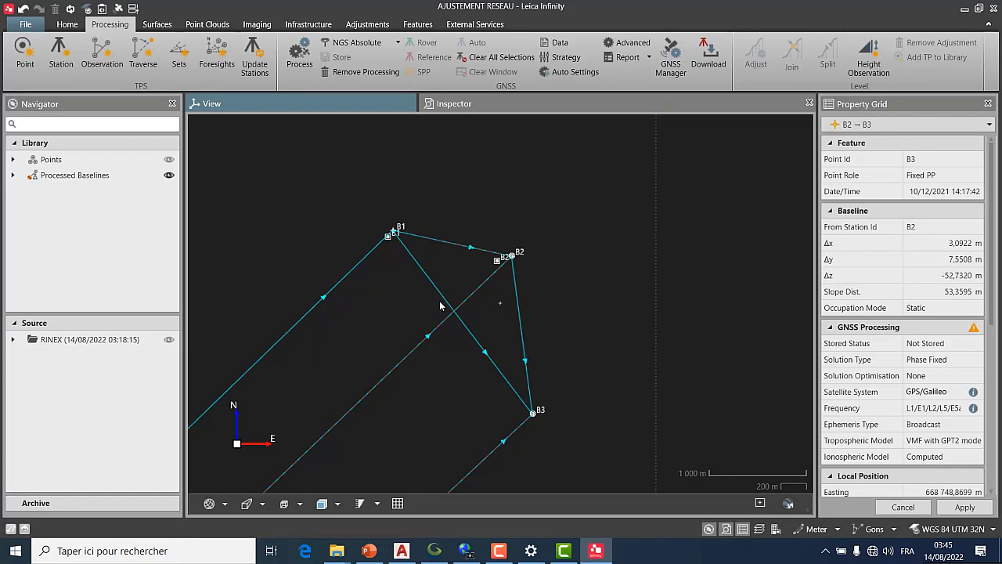
scroll(374, 338, down, 2)
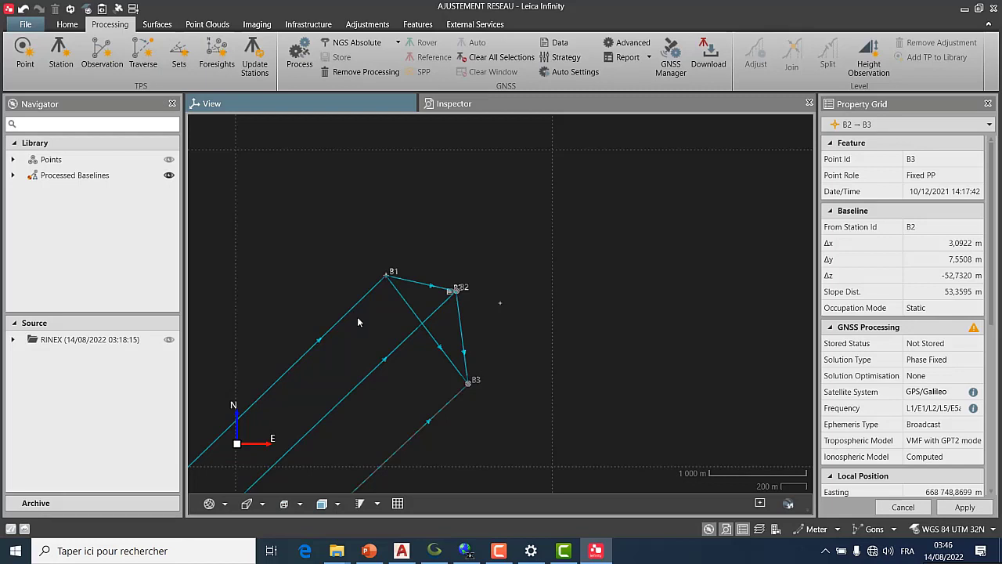
- Fix control point B069 in both 2D and 1D for the network adjustment
click(456, 105)
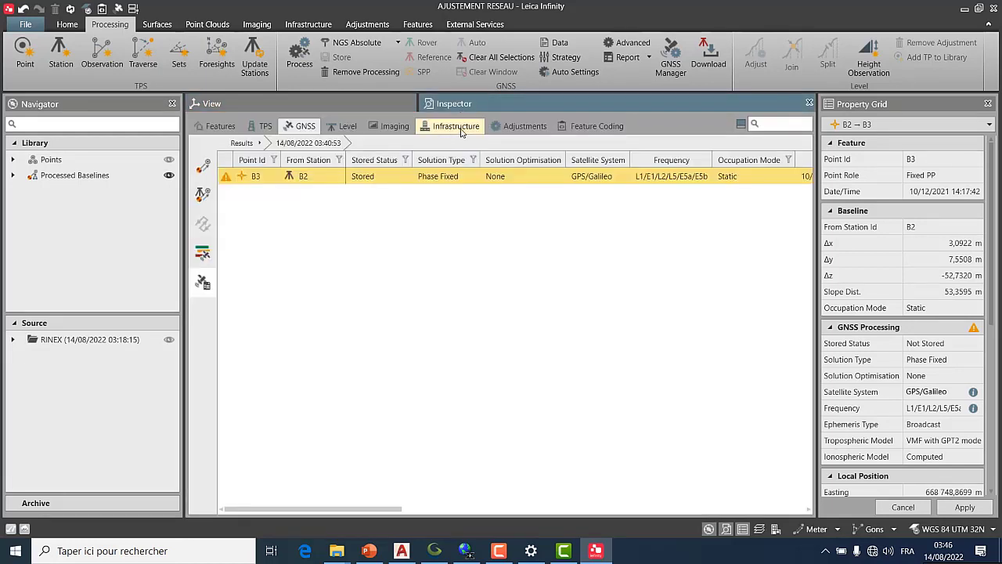
click(518, 127)
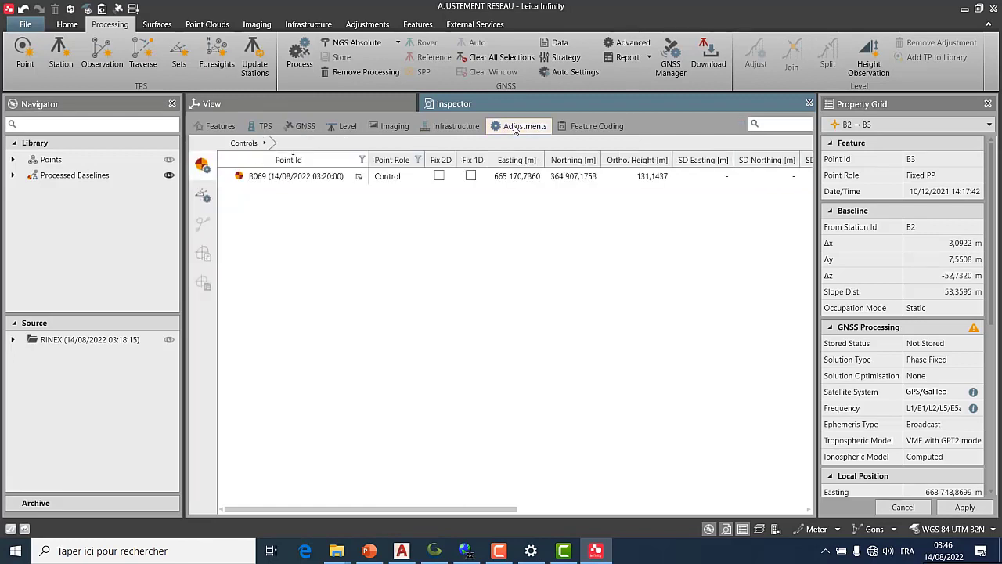
click(286, 183)
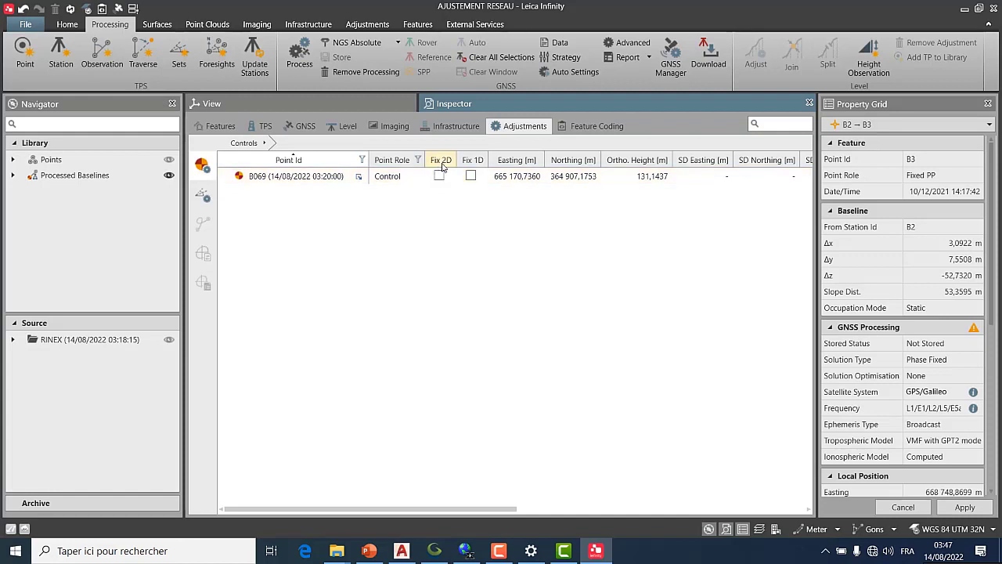
click(439, 176)
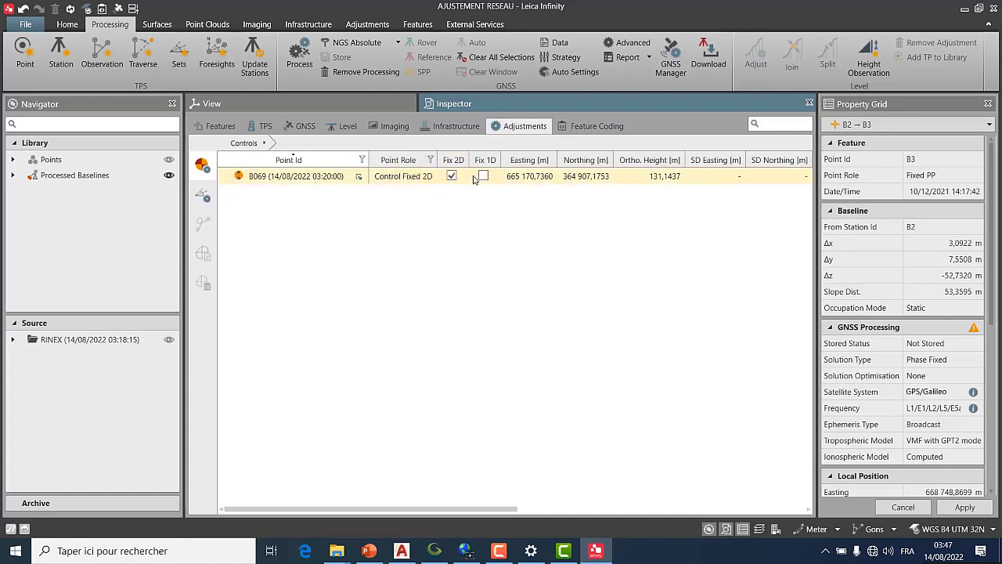
click(483, 177)
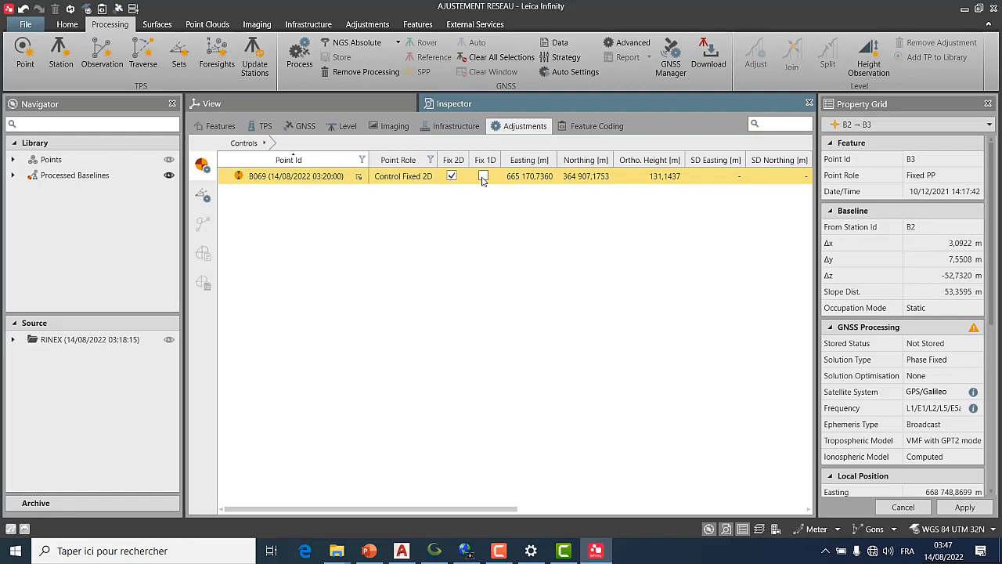
click(483, 177)
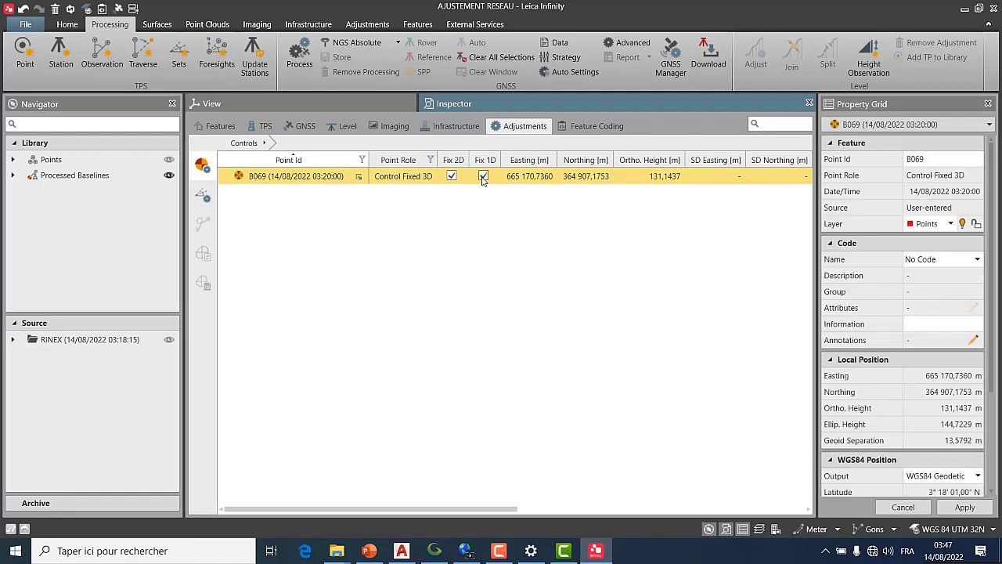
- Review the individual GNSS baselines selected as observations for the adjustment
click(202, 195)
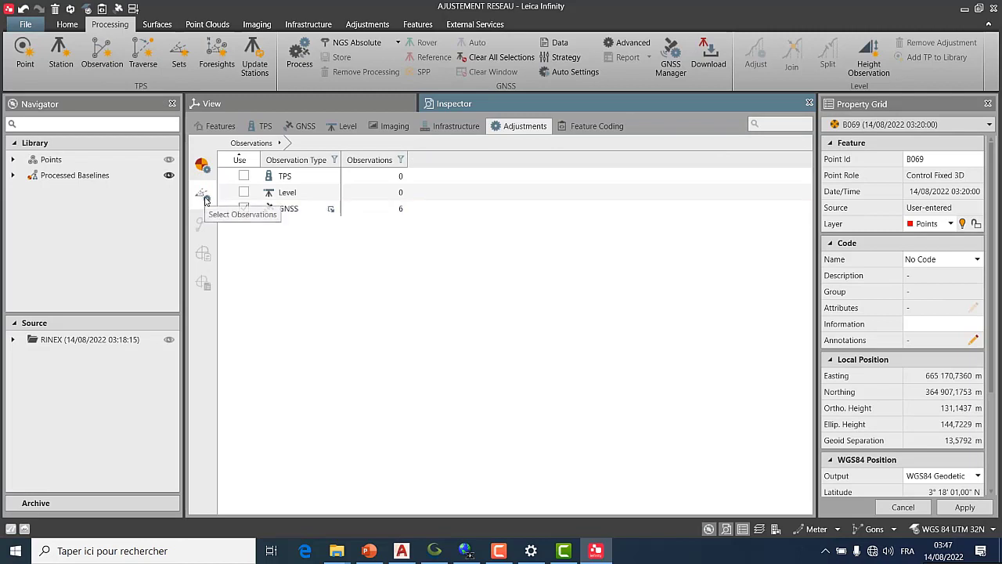
click(331, 211)
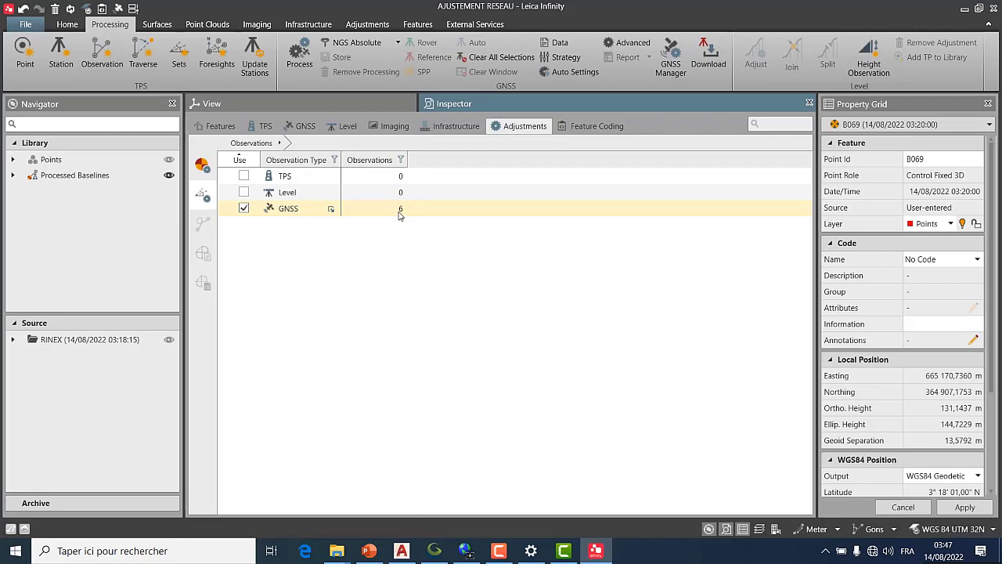
click(331, 210)
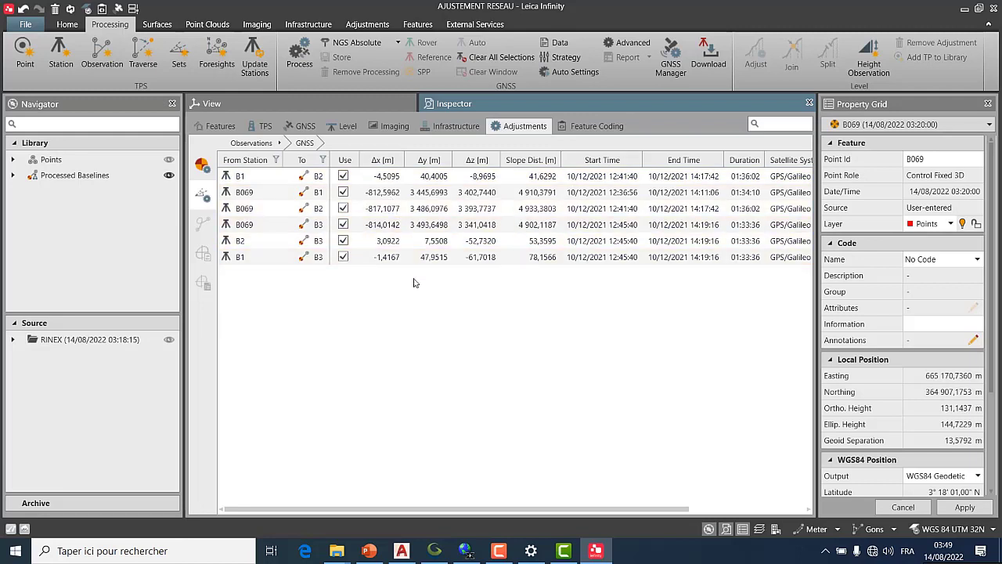
- Set the controls to Constrained in the general adjustment settings and accept the settings
click(366, 26)
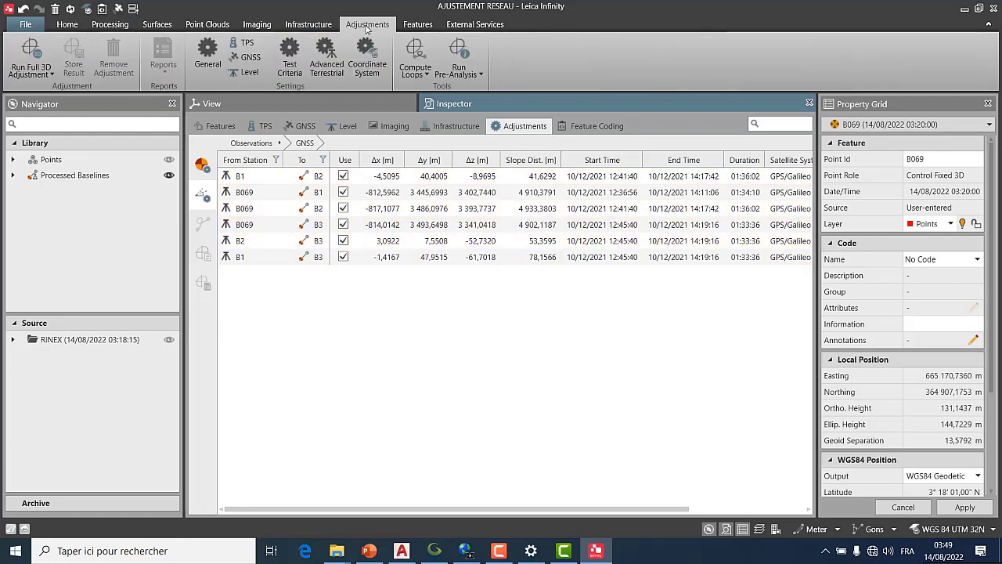
click(207, 56)
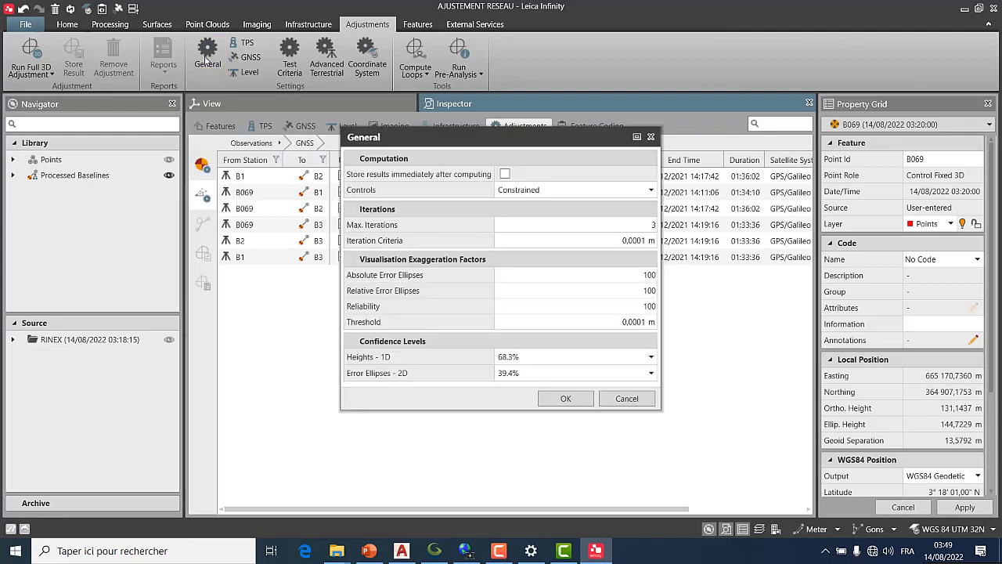
click(579, 193)
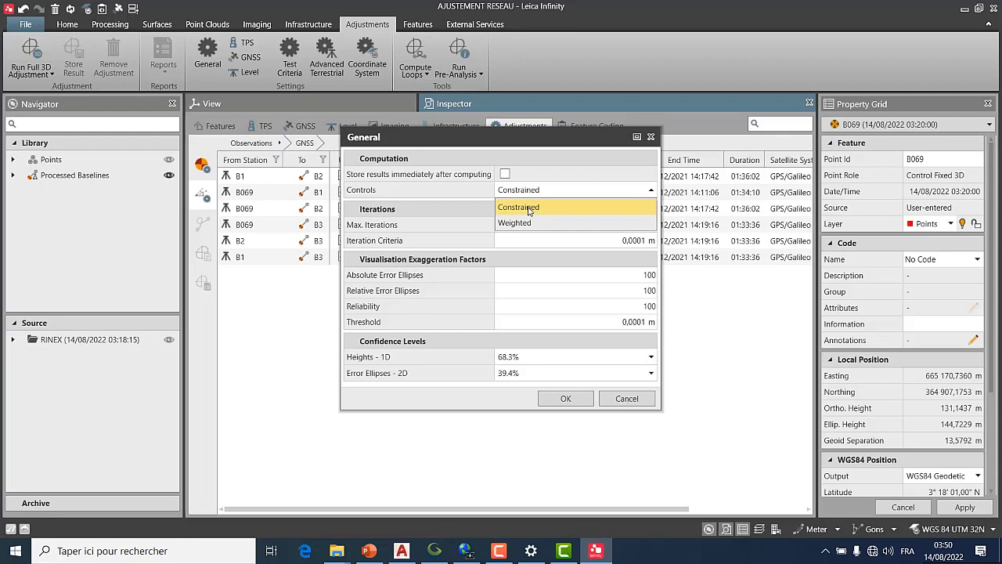
click(528, 209)
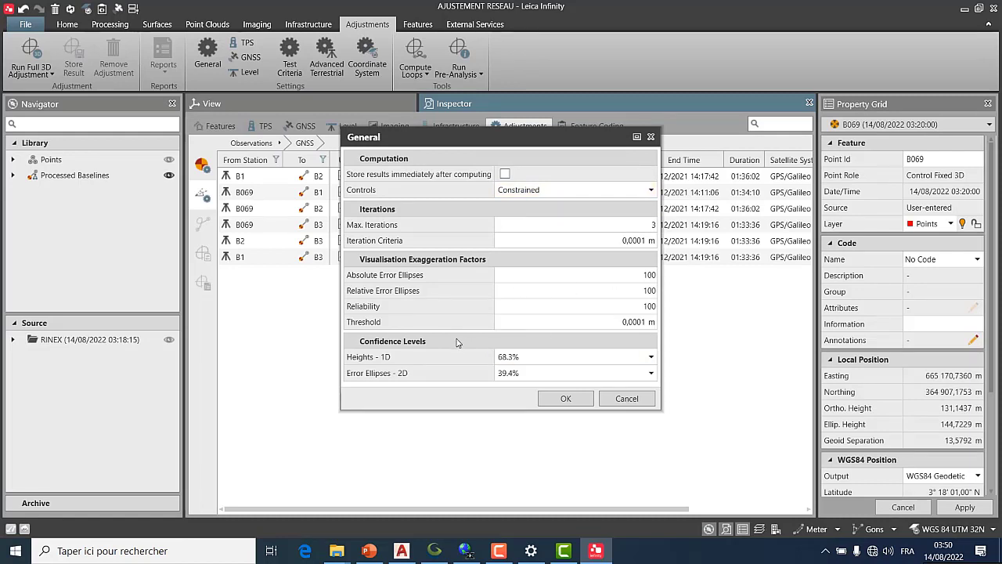
click(566, 400)
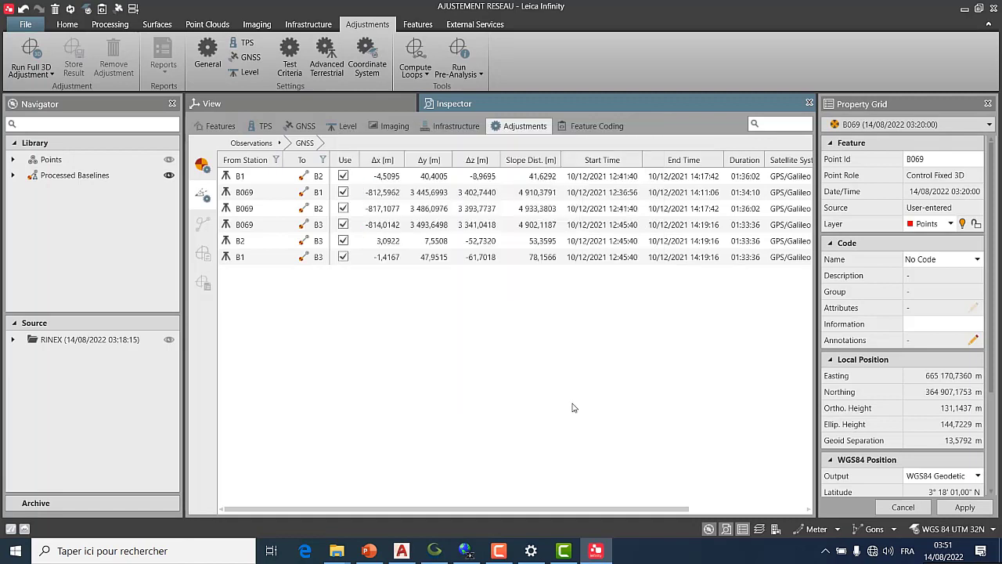
- Use default centring/height errors for all GNSS observations, with reference and rover centring and height errors each 0,0010 m, and accept the accuracy settings
click(251, 58)
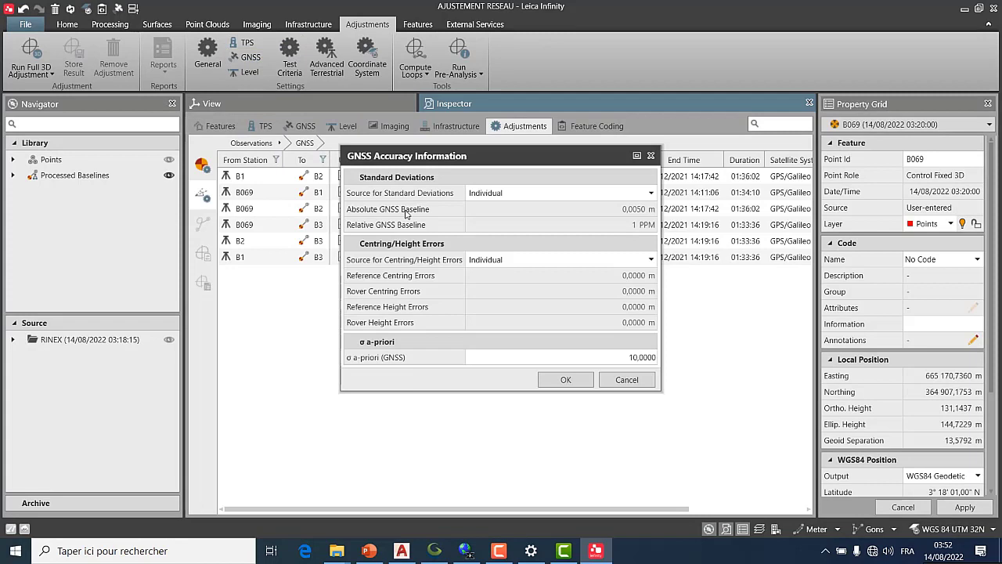
click(521, 263)
click(525, 291)
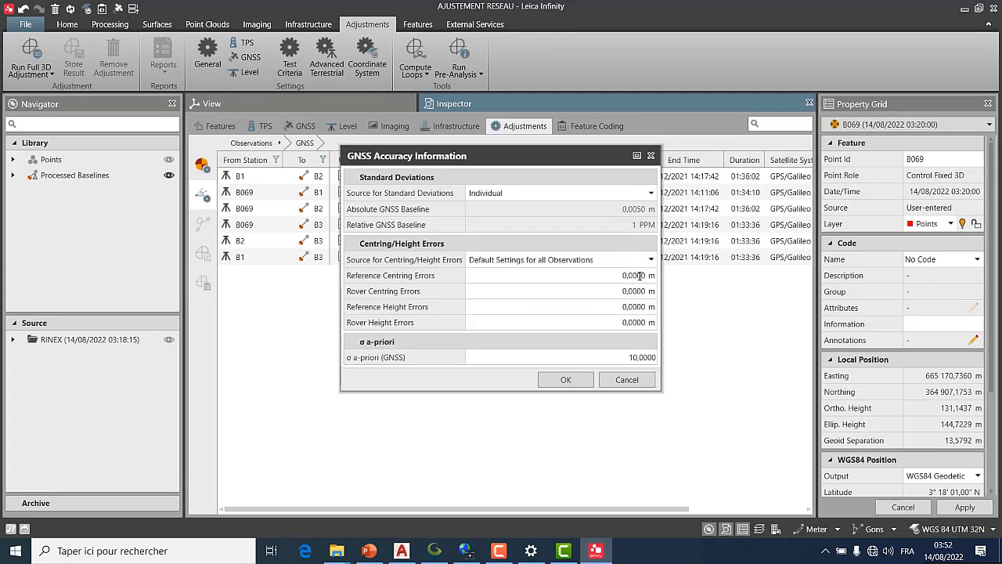
click(638, 276)
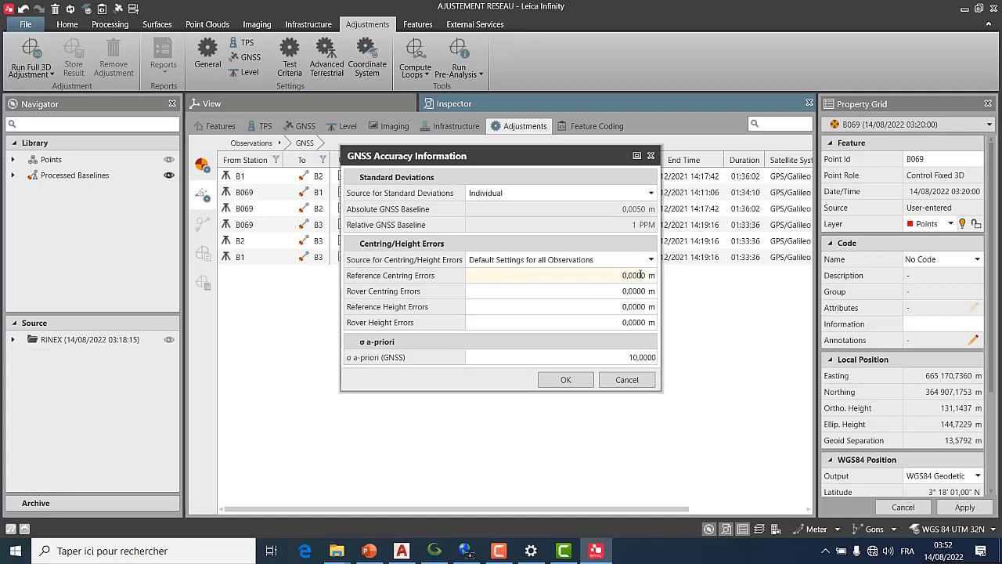
text(1)
click(636, 291)
text(1)
click(635, 307)
text(1)
click(638, 323)
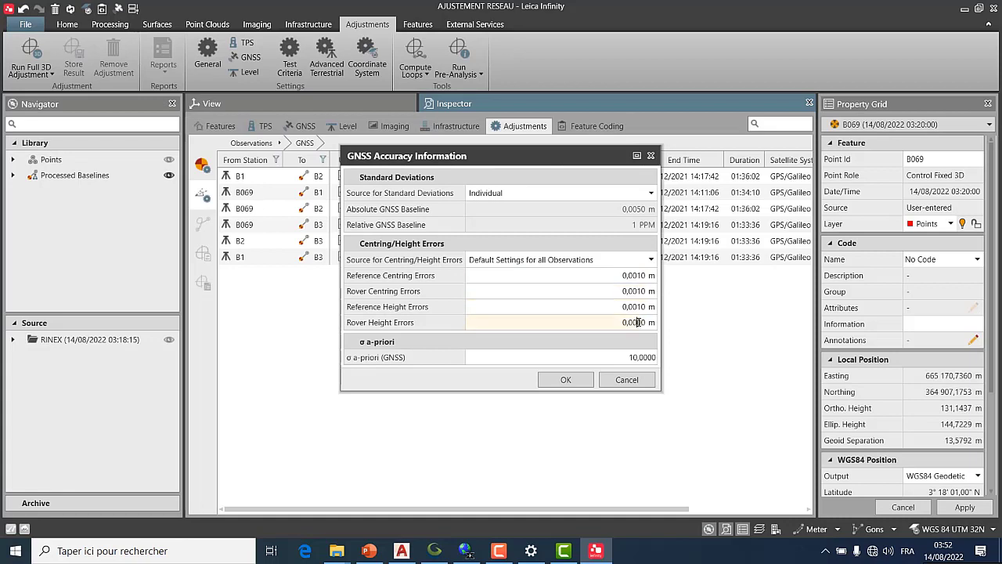
text(1)
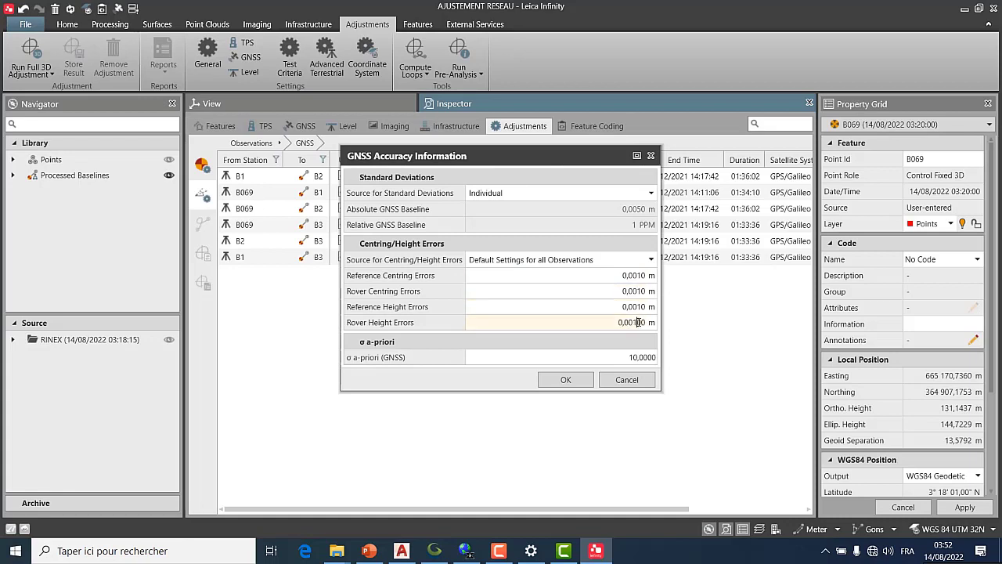
click(583, 382)
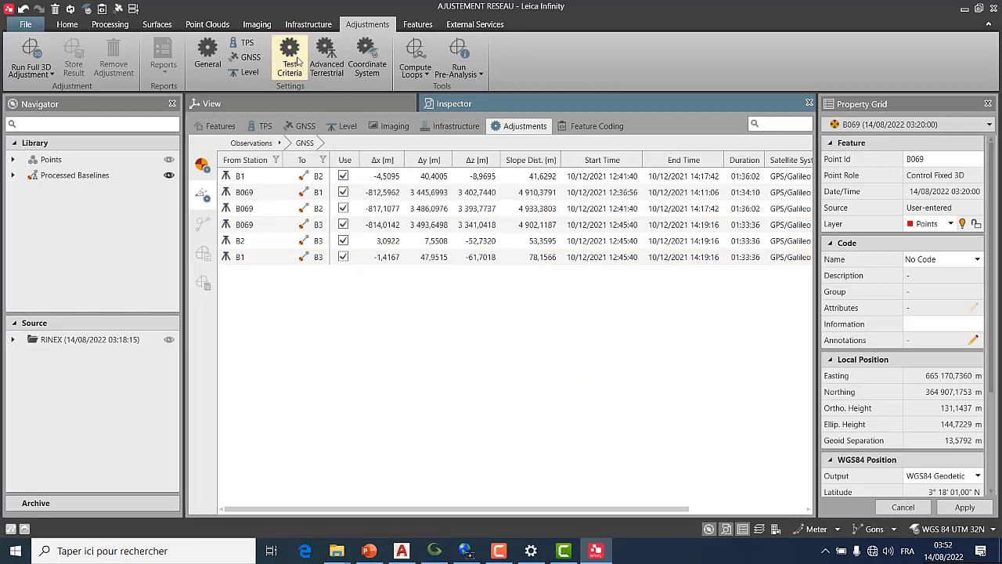
- Review the significance level and power of test choices in the test criteria, keeping 5.0% and 80%, and accept them
click(294, 62)
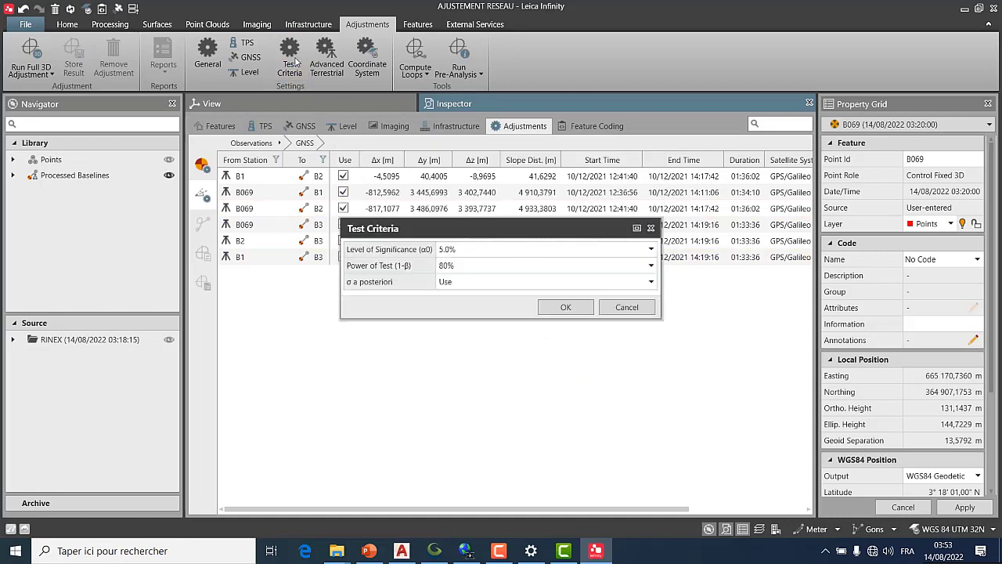
click(493, 251)
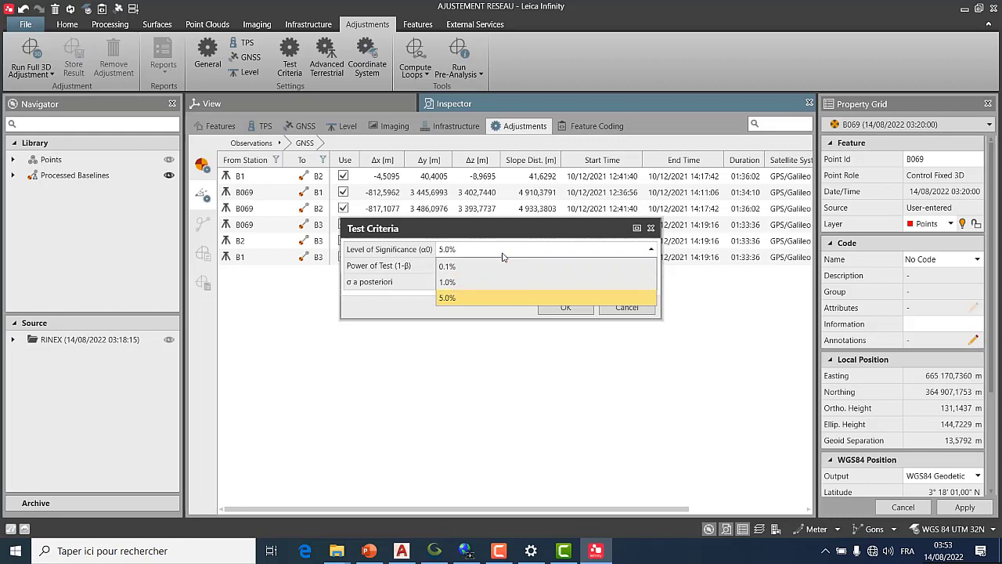
click(502, 253)
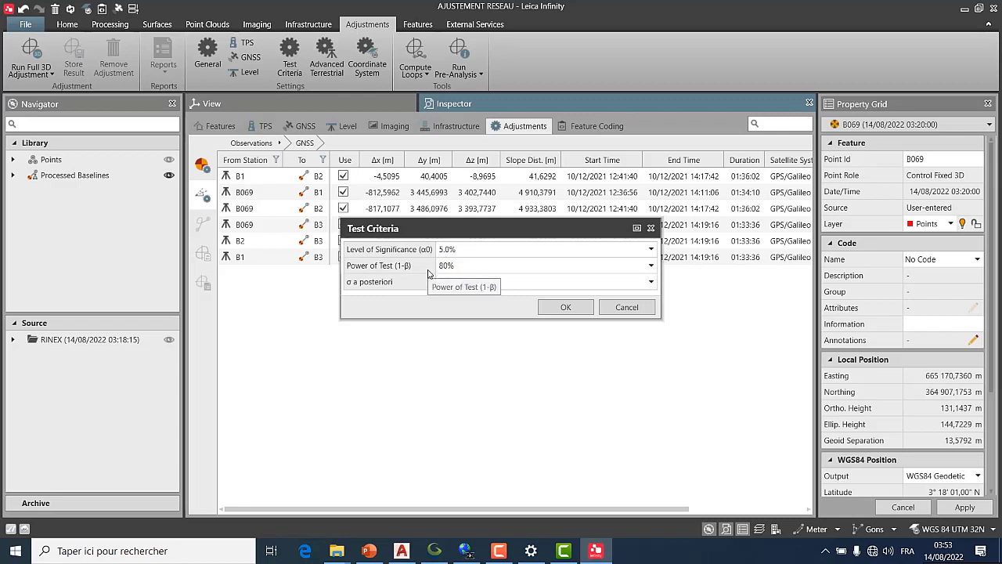
click(470, 267)
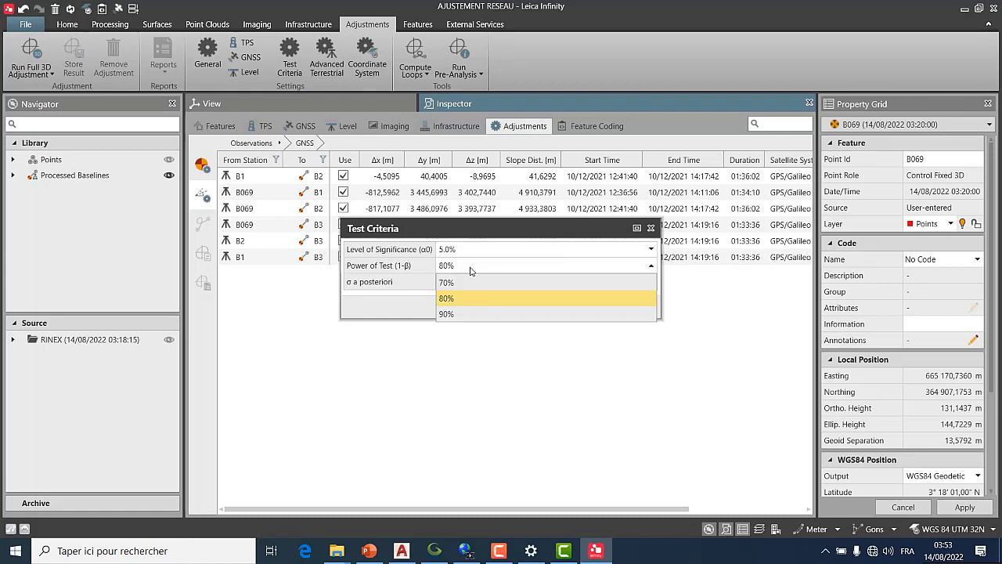
click(470, 270)
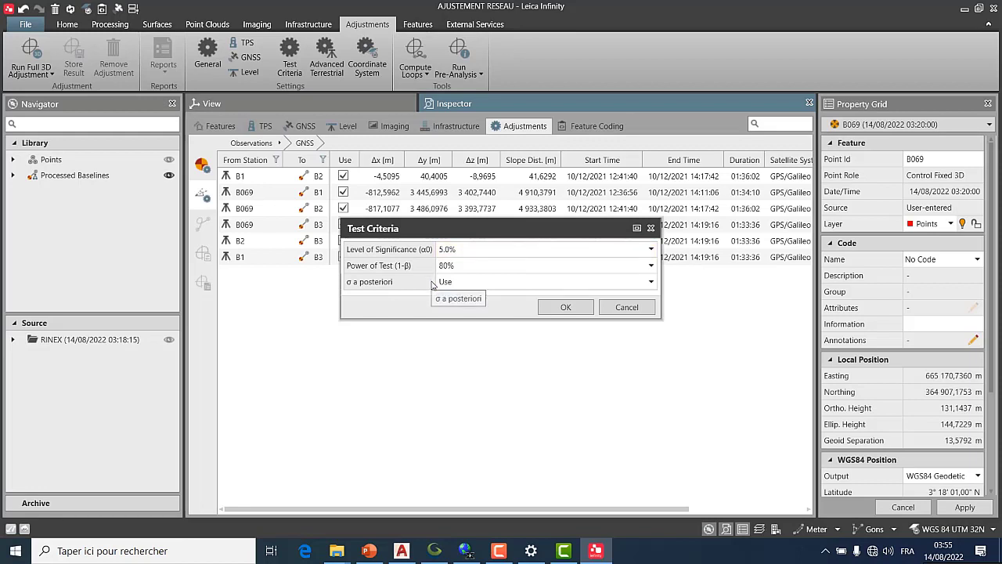
click(546, 309)
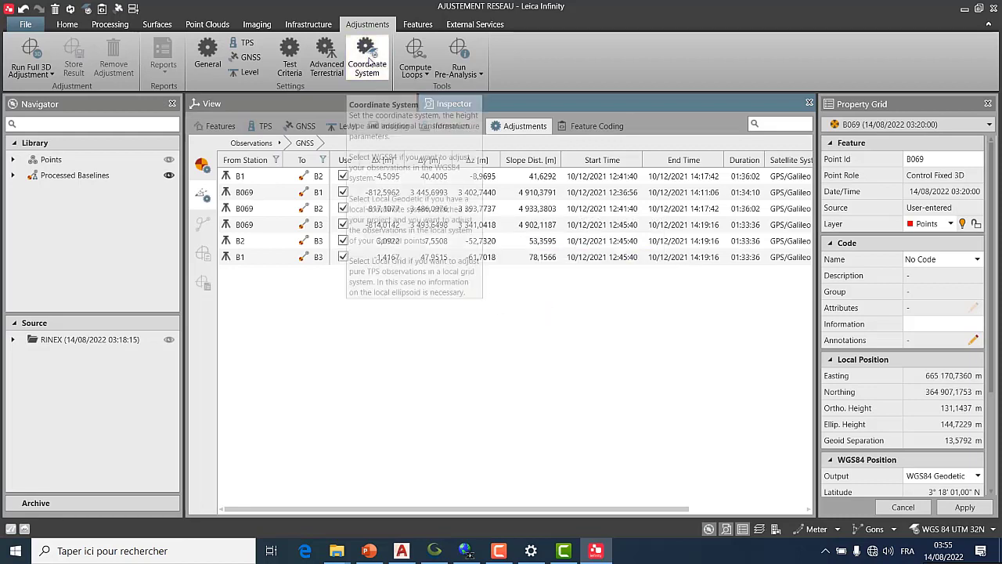
- Set the adjustment coordinate system to WGS 84 and accept the settings
click(368, 61)
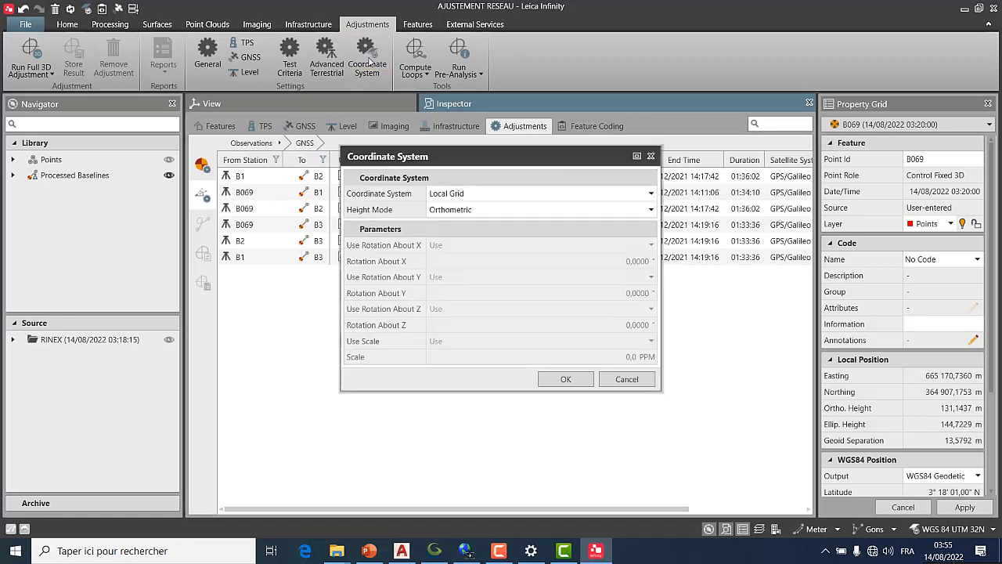
click(527, 196)
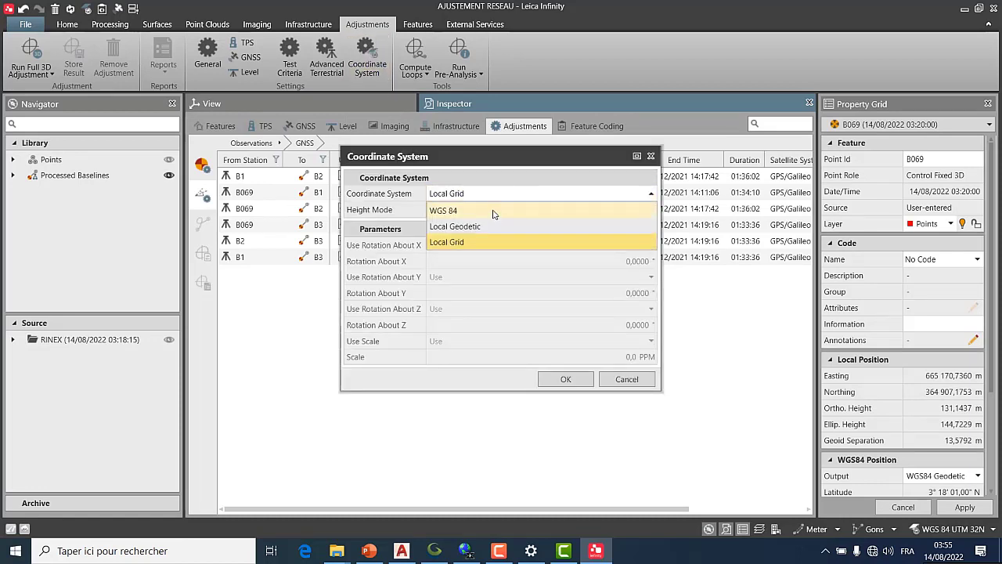
click(493, 211)
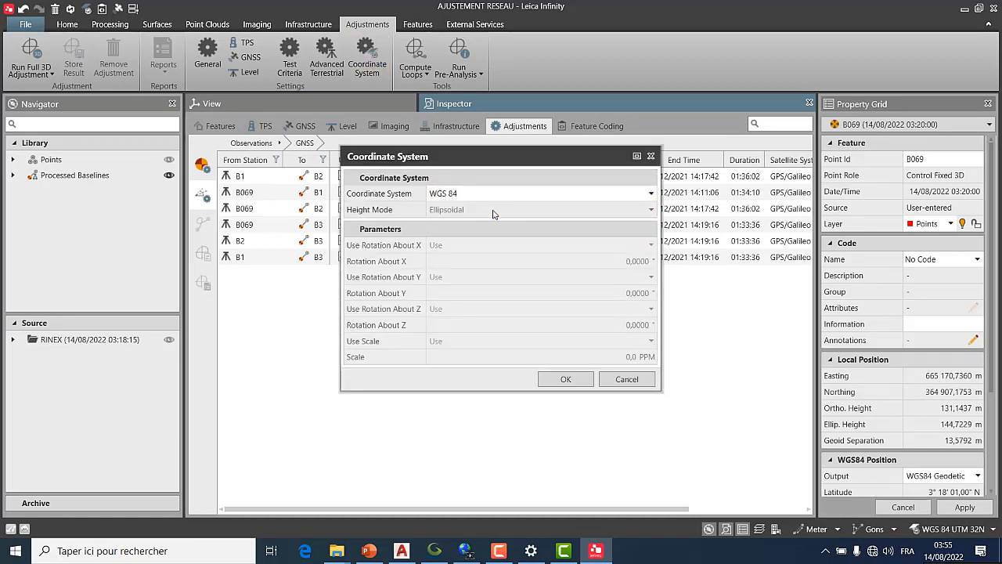
click(568, 379)
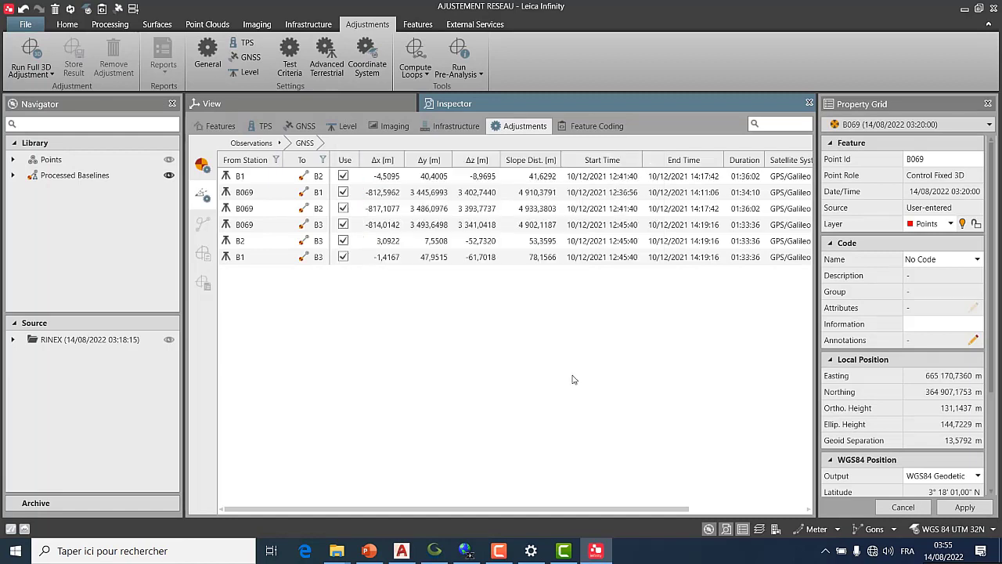
- Compute the network loops in 3D and open the Loops and Misclosures Report for the computed result
click(424, 74)
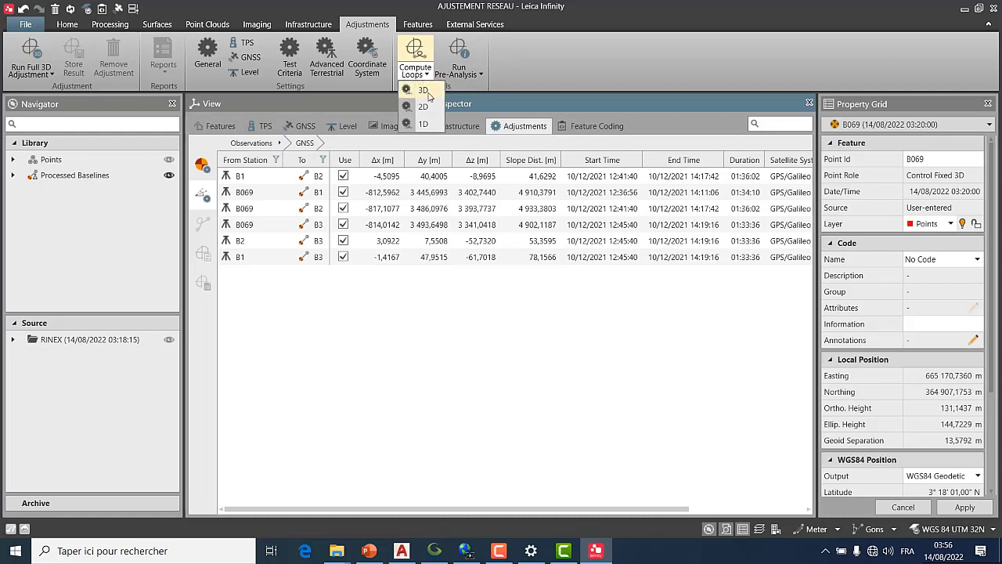
click(425, 92)
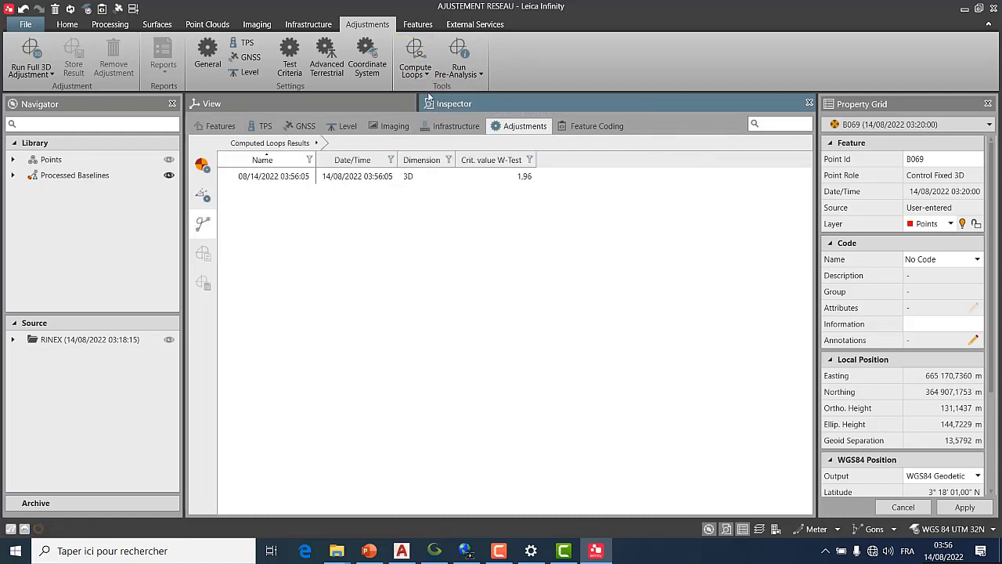
click(352, 179)
right_click(351, 181)
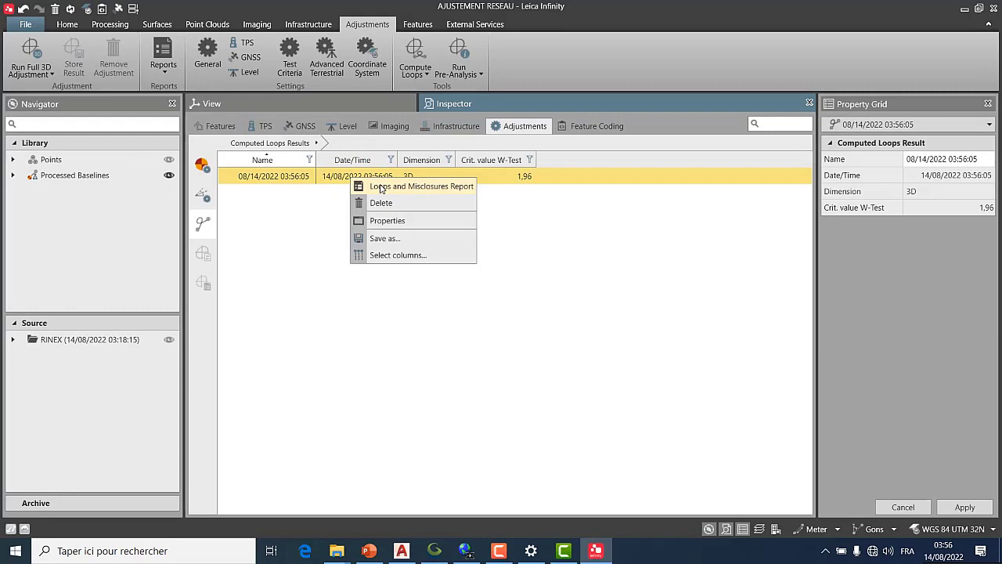
click(408, 189)
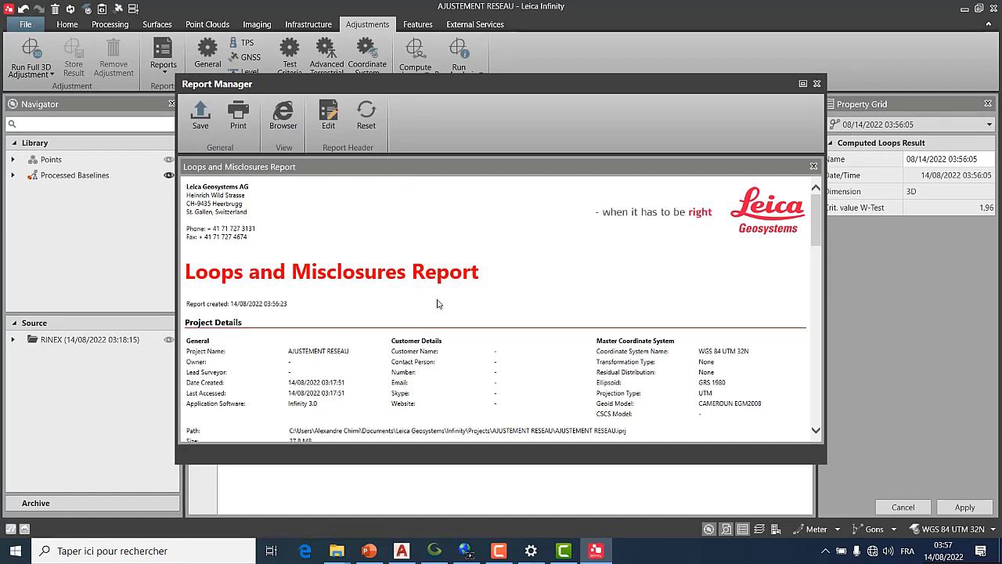
- Examine the testing criteria and the misclosures and W-Tests of each GNSS loop in the report, and close it
scroll(438, 303, down, 10)
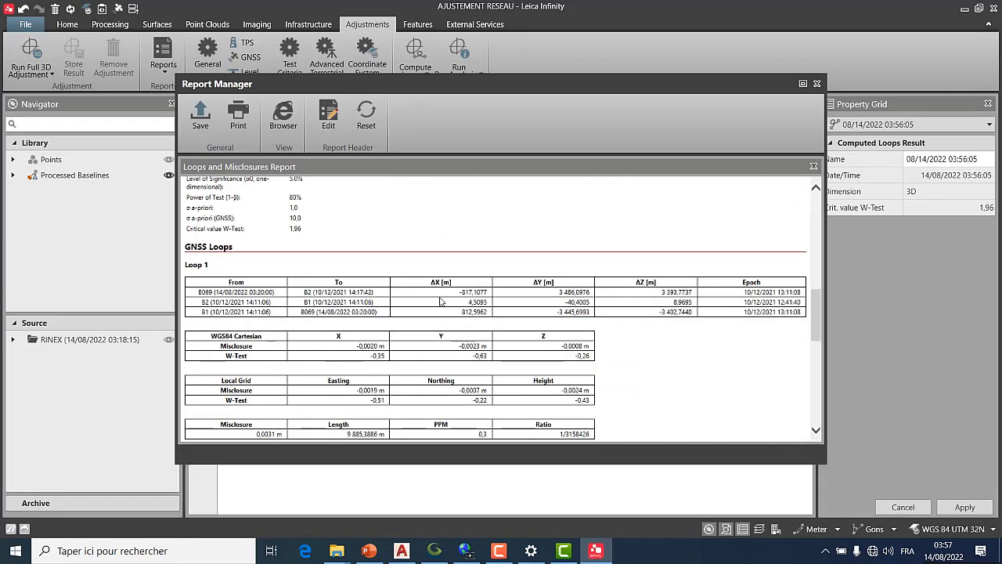
scroll(440, 300, down, 6)
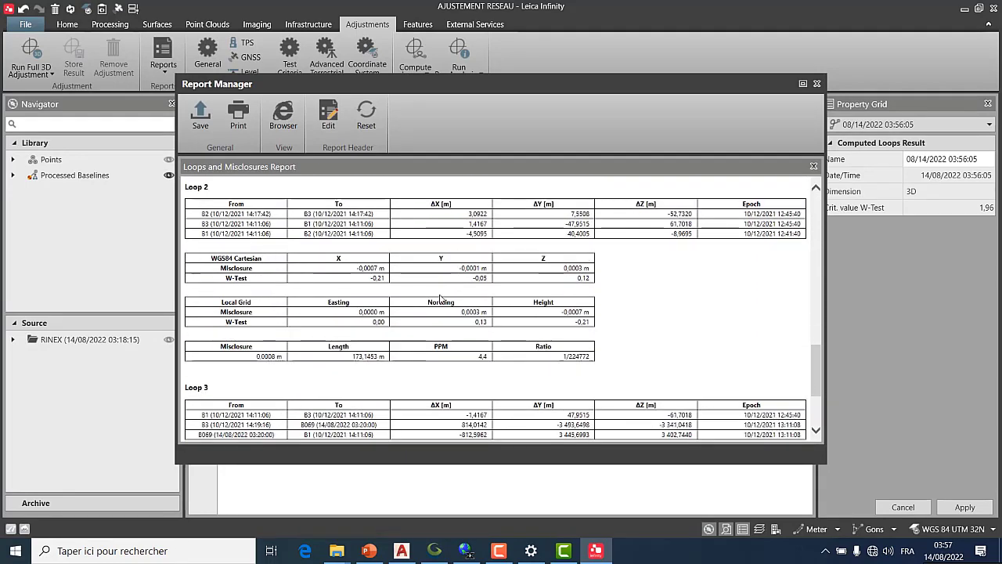
scroll(440, 300, down, 3)
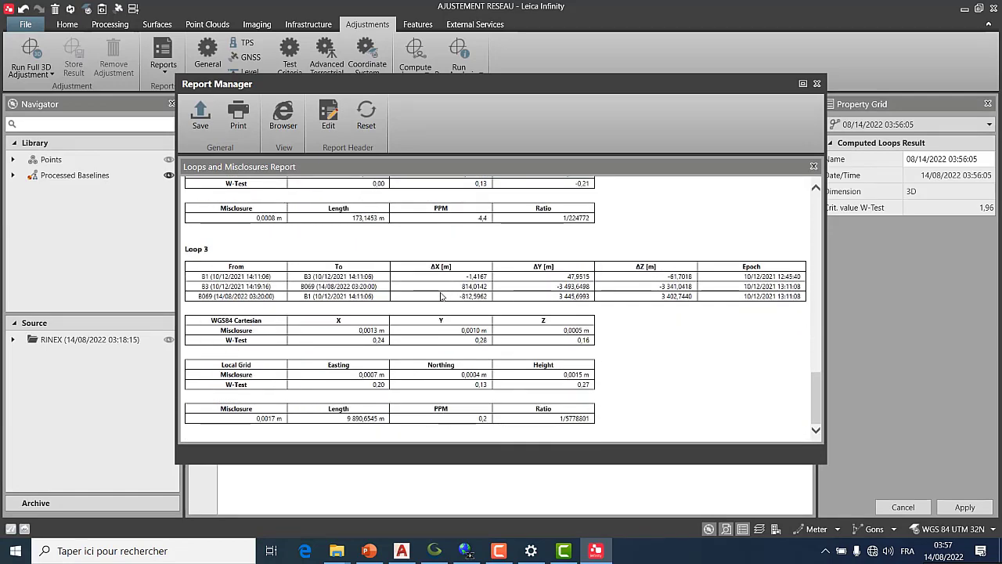
scroll(440, 296, up, 4)
scroll(440, 296, up, 4)
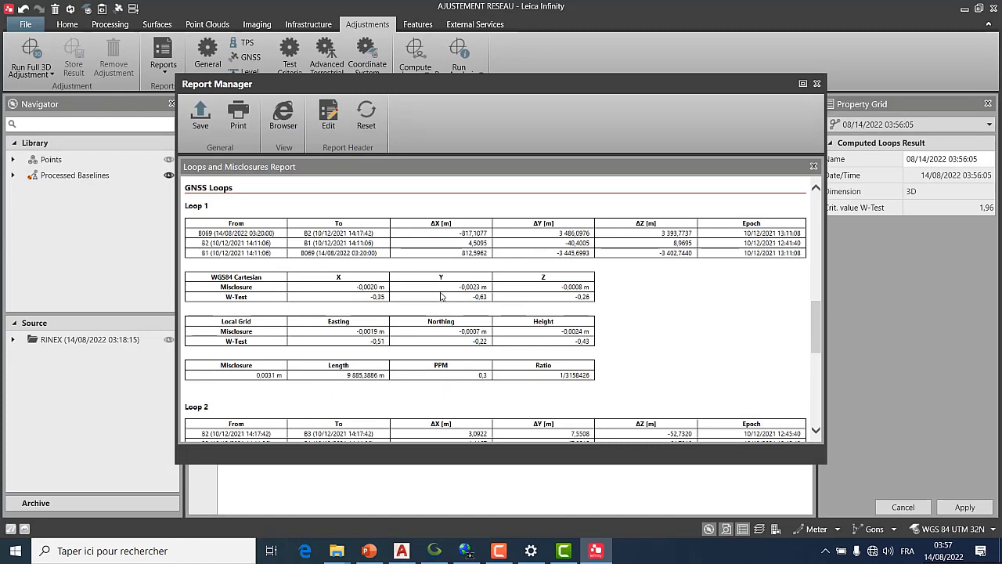
scroll(441, 295, up, 1)
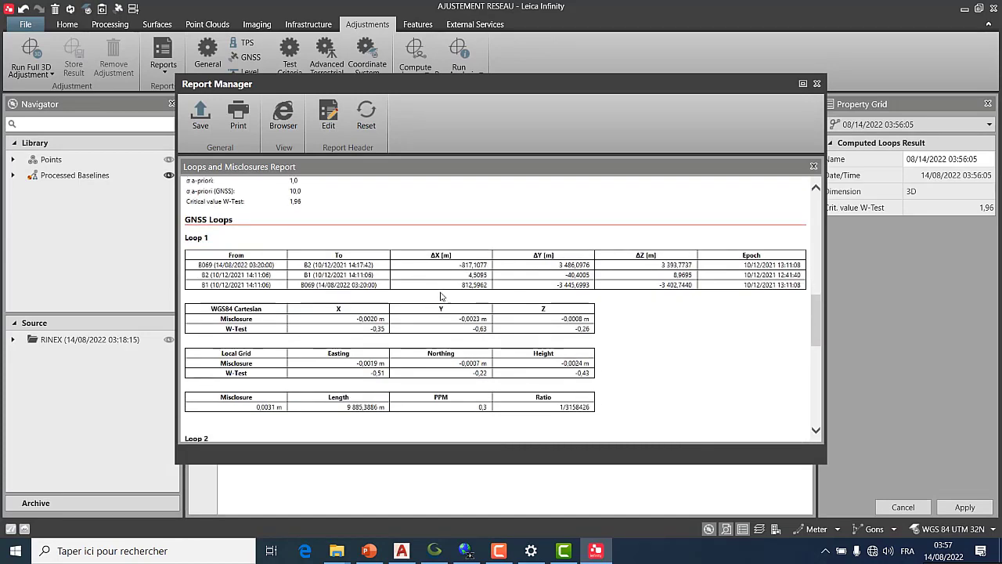
scroll(386, 273, down, 1)
scroll(223, 234, down, 10)
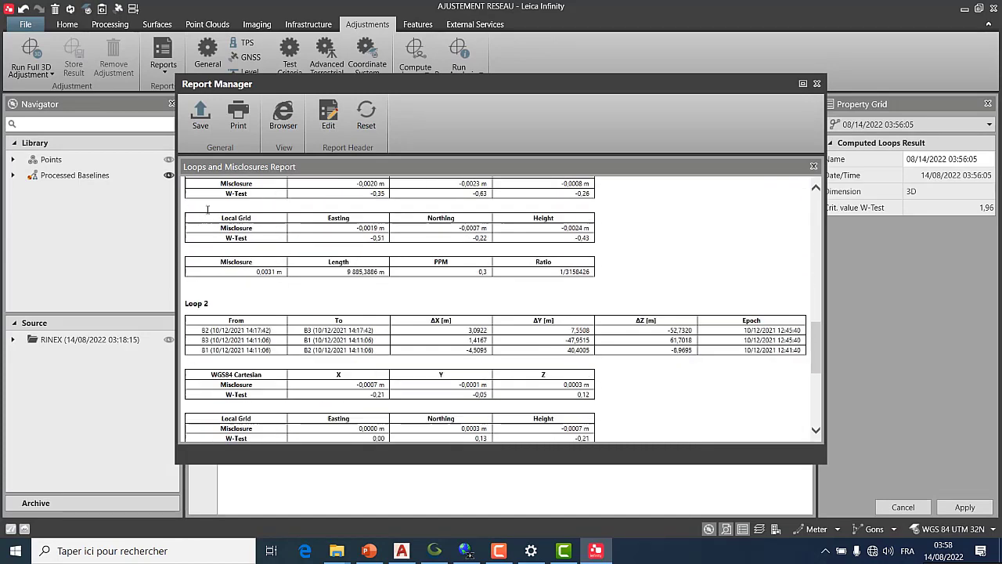
scroll(223, 246, up, 12)
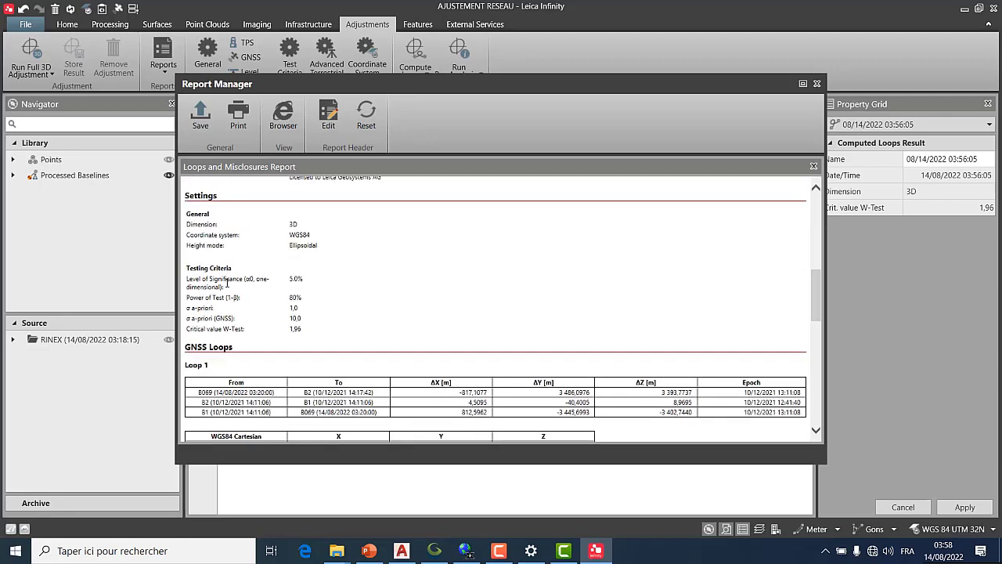
scroll(216, 252, down, 3)
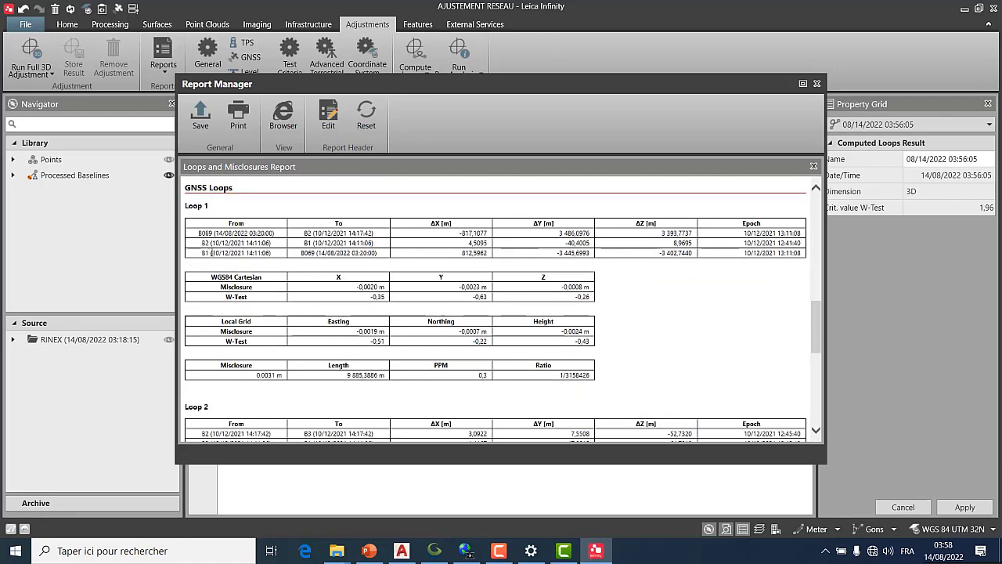
scroll(212, 252, down, 3)
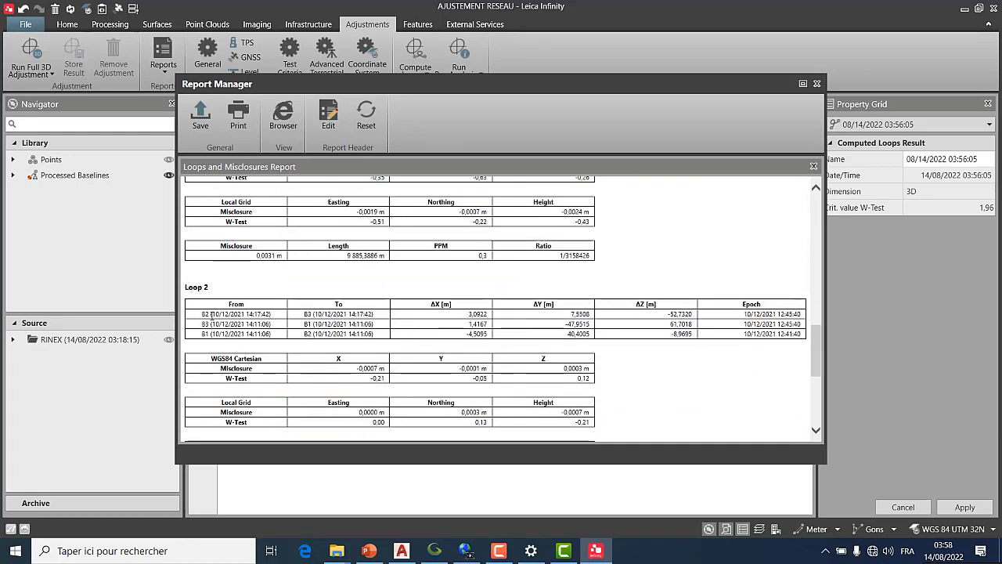
scroll(221, 313, down, 6)
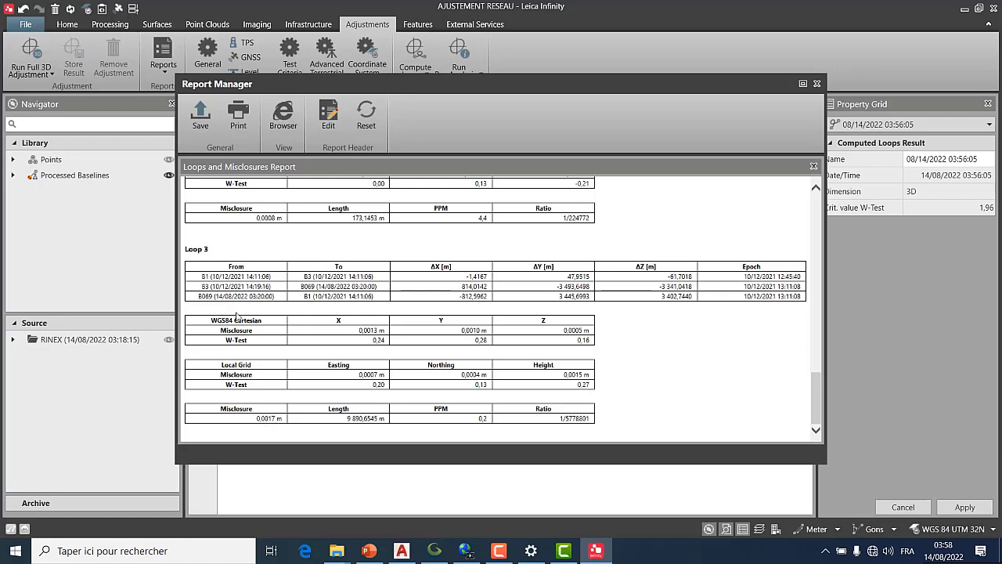
scroll(249, 365, up, 3)
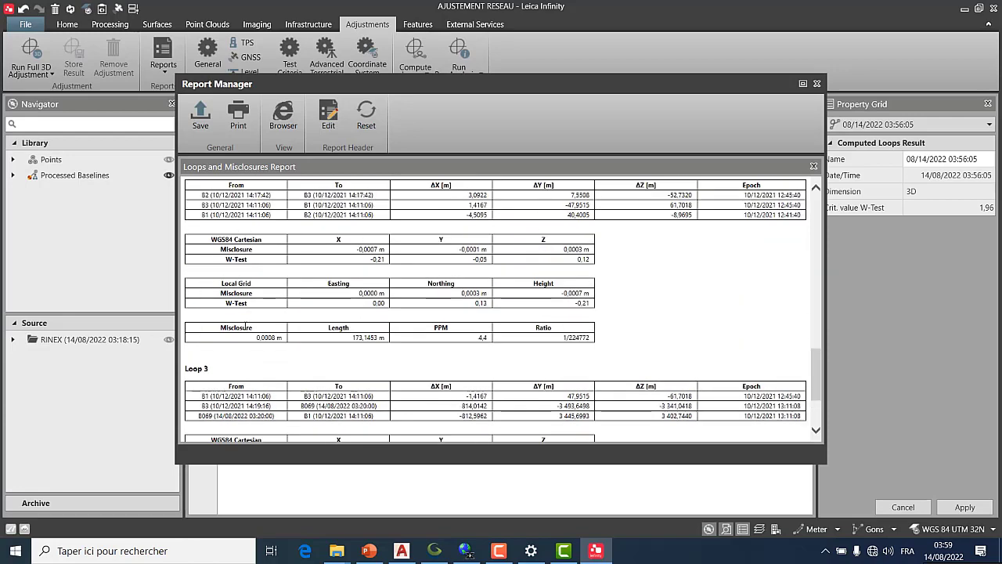
scroll(238, 310, up, 1)
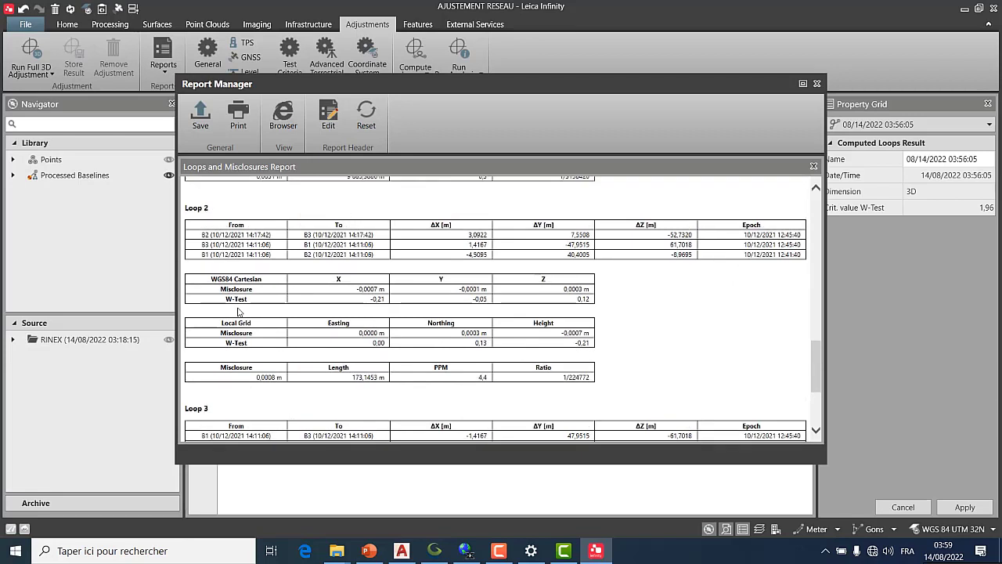
scroll(247, 333, up, 5)
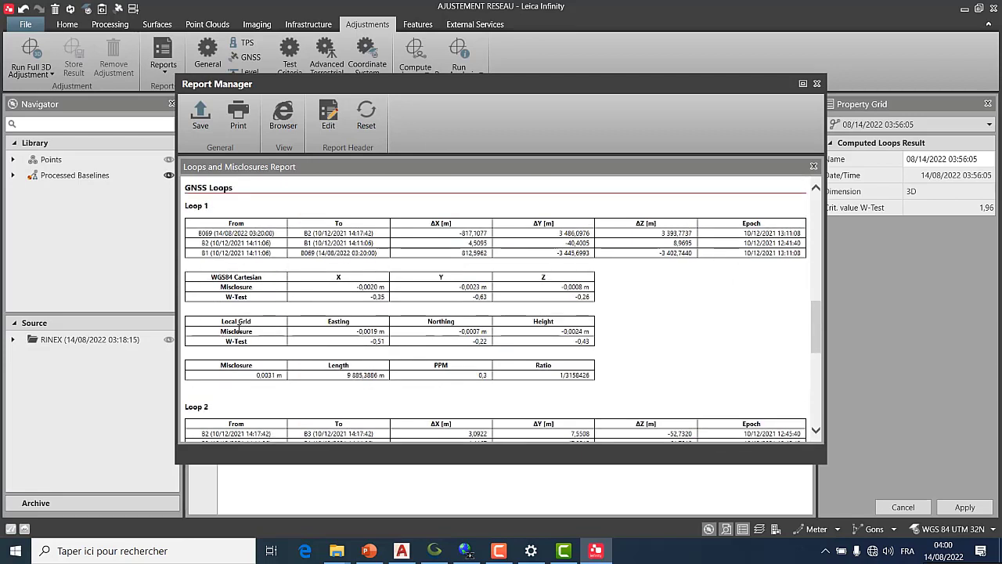
click(817, 83)
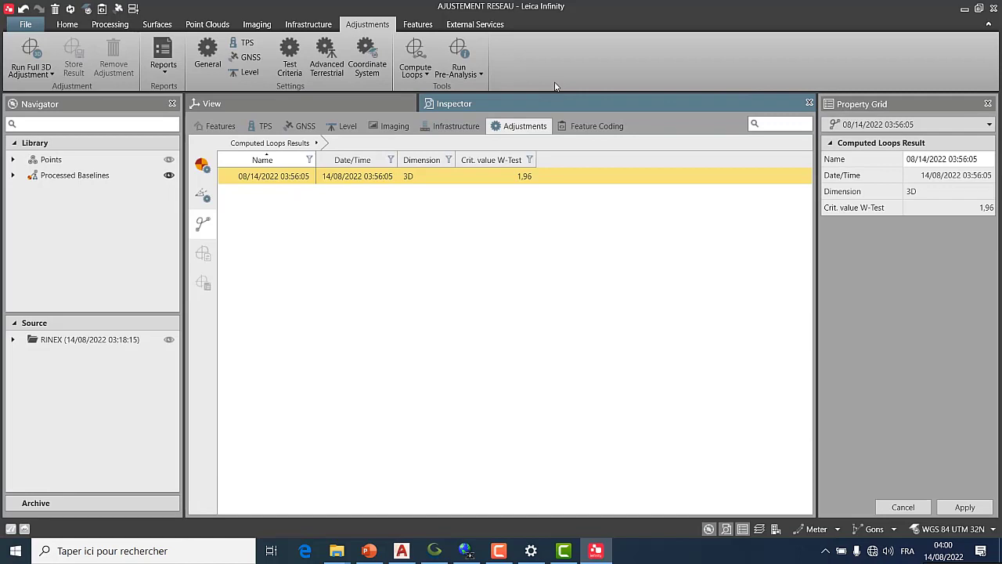
- Run the 3D pre-analysis of the network and open the Pre-Analysis Report for its result
click(462, 75)
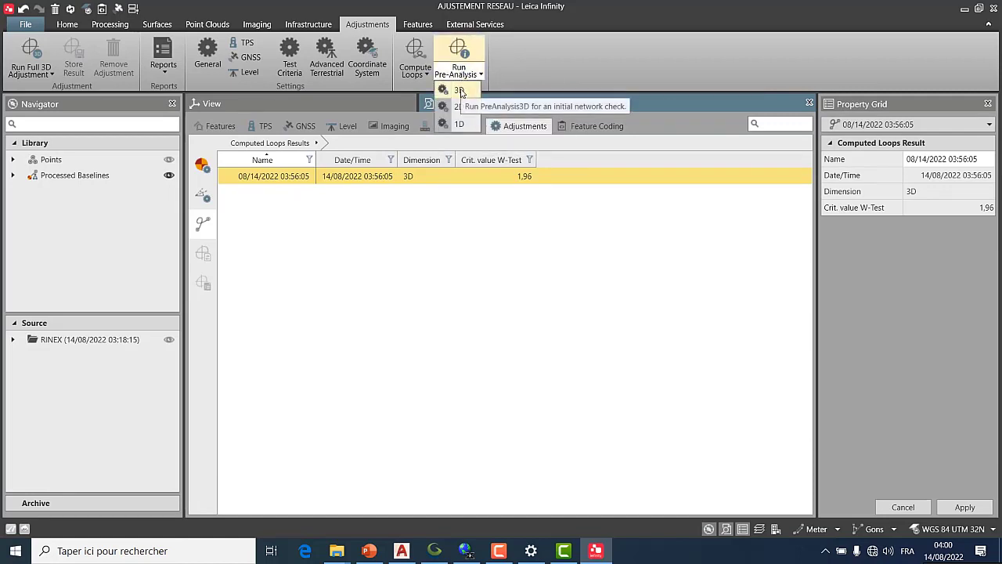
click(459, 91)
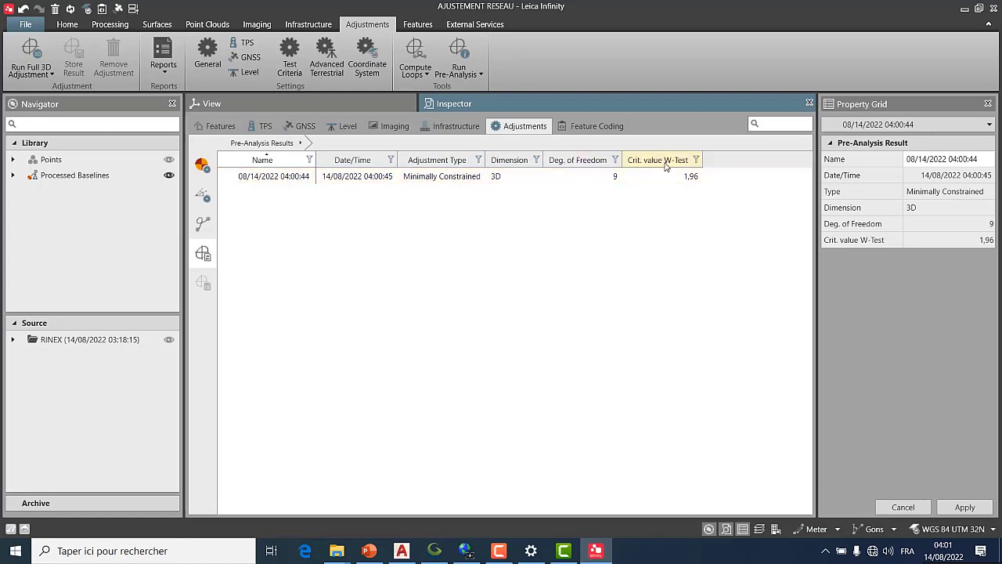
right_click(303, 180)
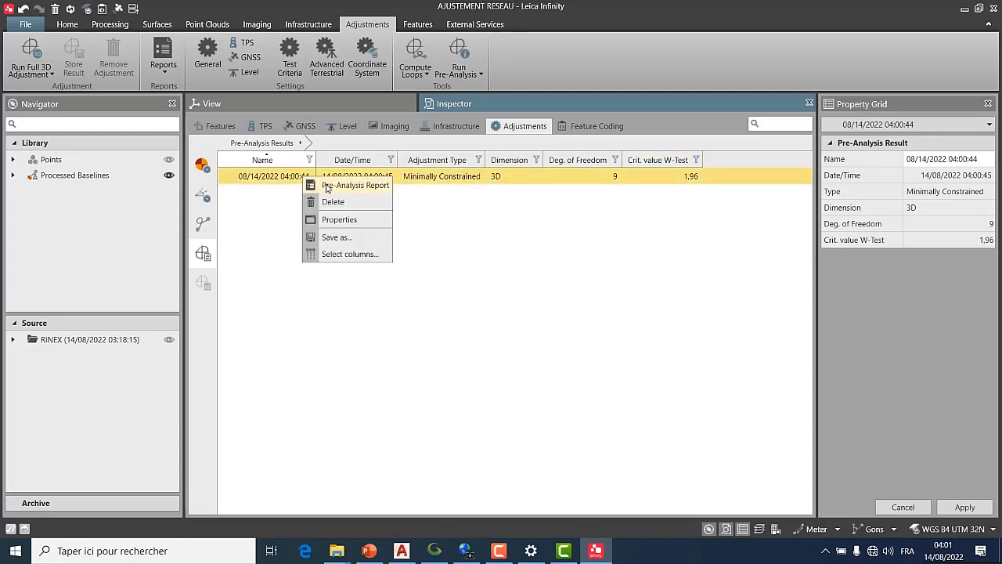
click(335, 192)
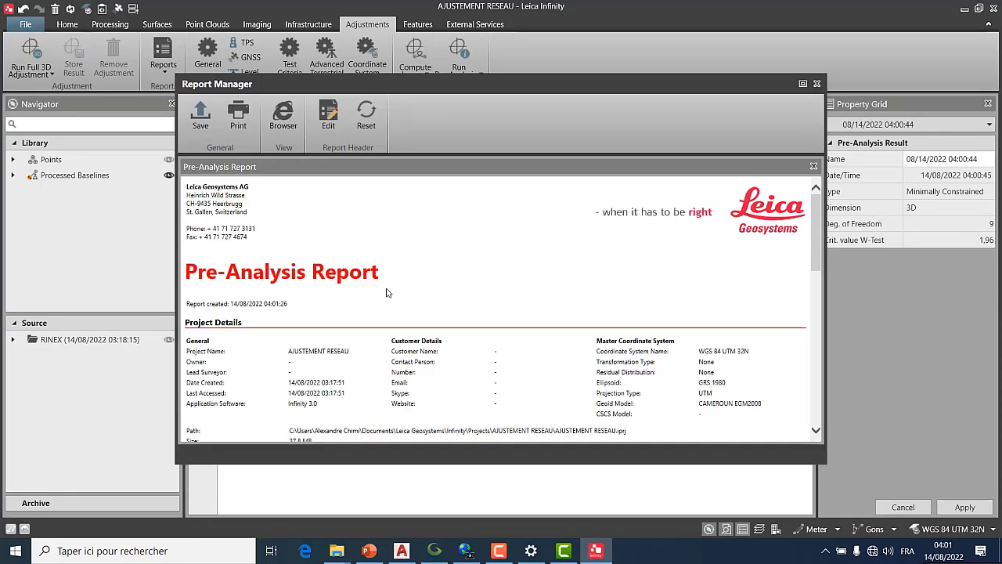
- Examine the summary, stations, observations, testing criteria, and errors and warnings in the Pre-Analysis Report, and close it
scroll(386, 293, down, 5)
scroll(386, 293, down, 5)
scroll(387, 290, up, 1)
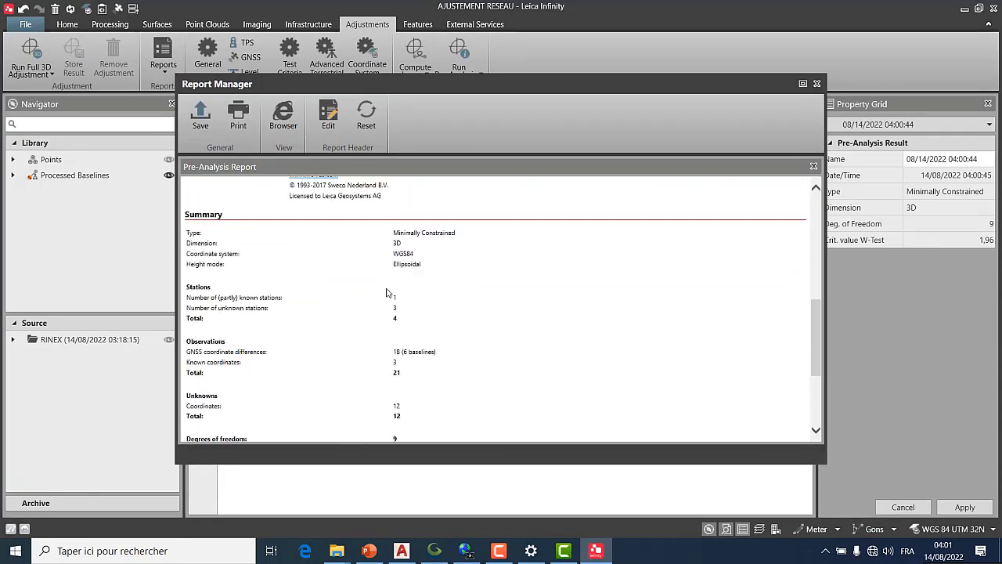
scroll(417, 270, down, 4)
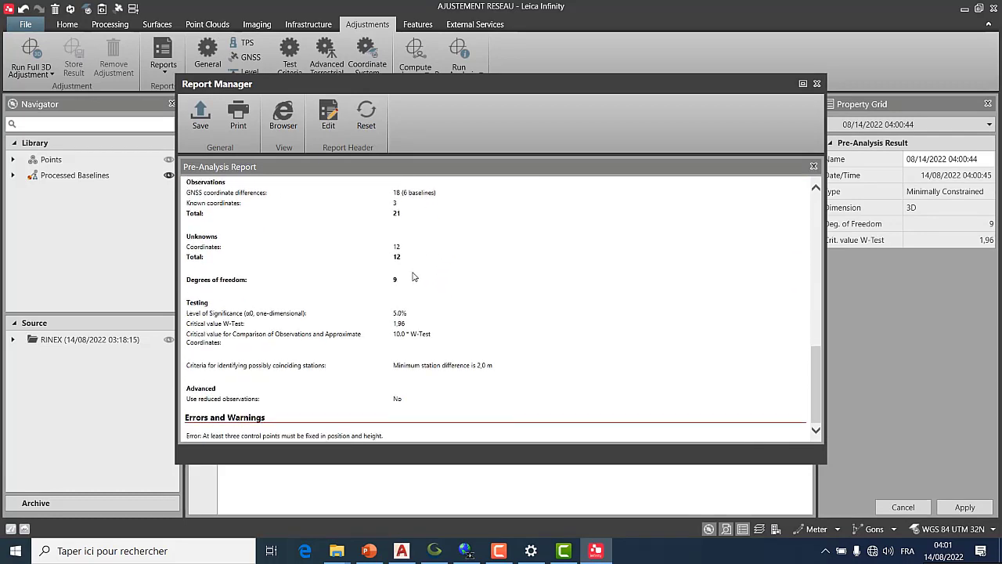
scroll(421, 321, up, 6)
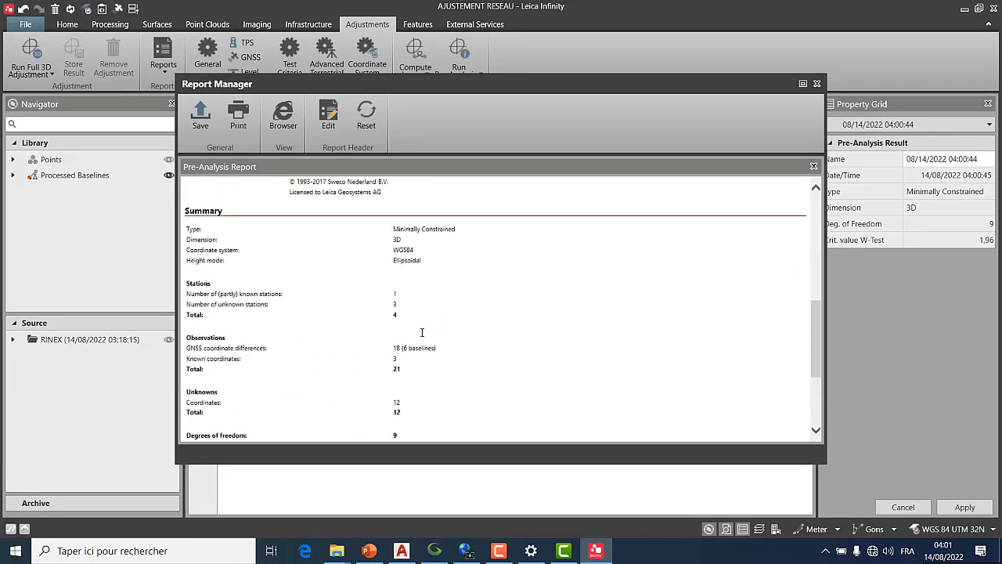
scroll(423, 332, up, 5)
scroll(469, 305, down, 5)
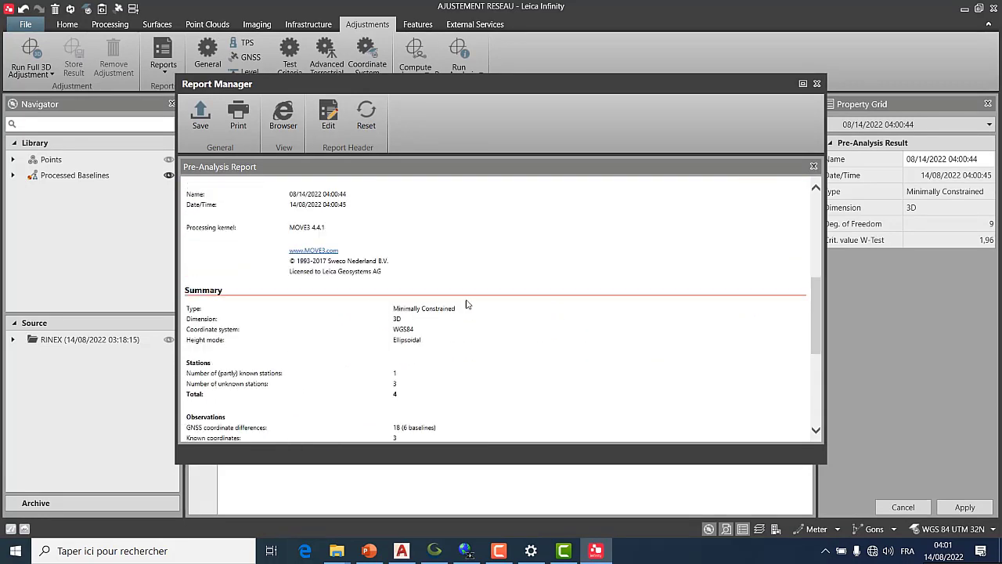
click(817, 83)
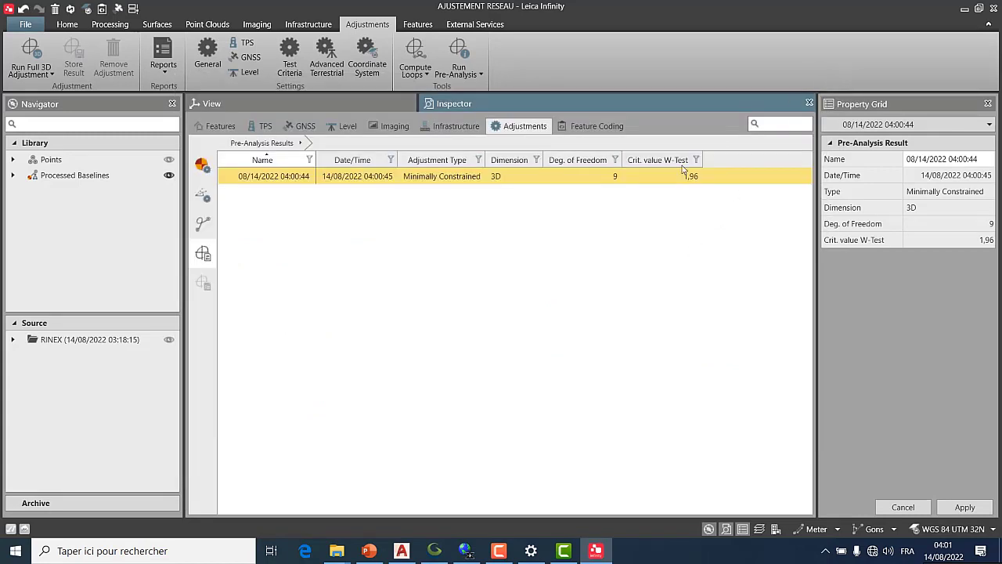
- Run the full 3D network adjustment and check the confidence levels, degrees of freedom and F-Test of the result
click(35, 75)
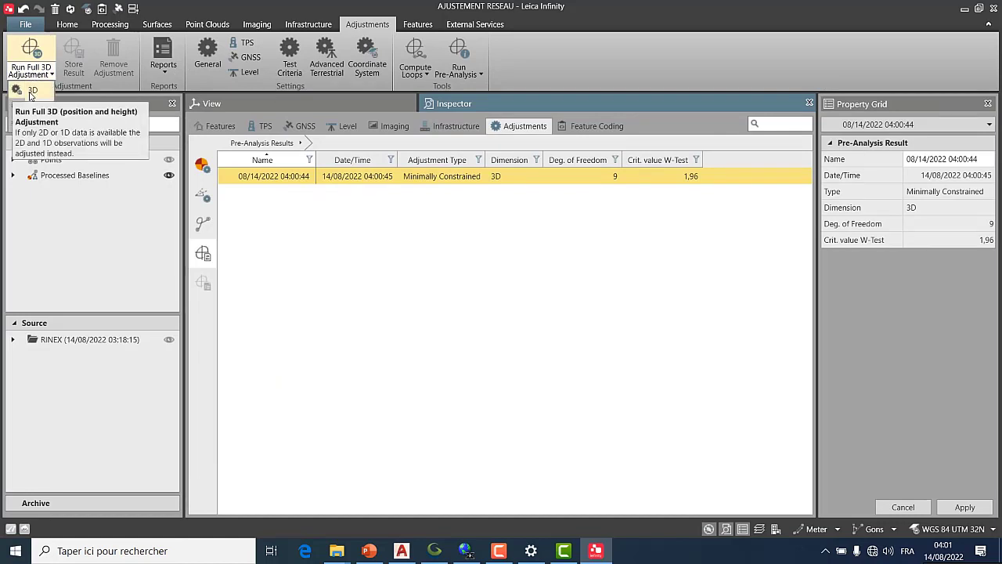
click(31, 92)
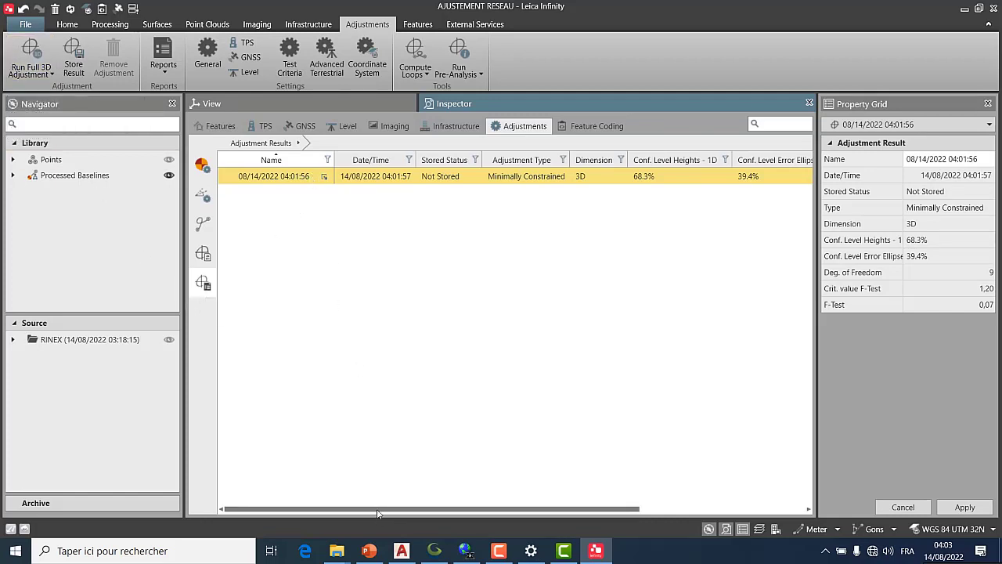
drag(379, 511, 592, 512)
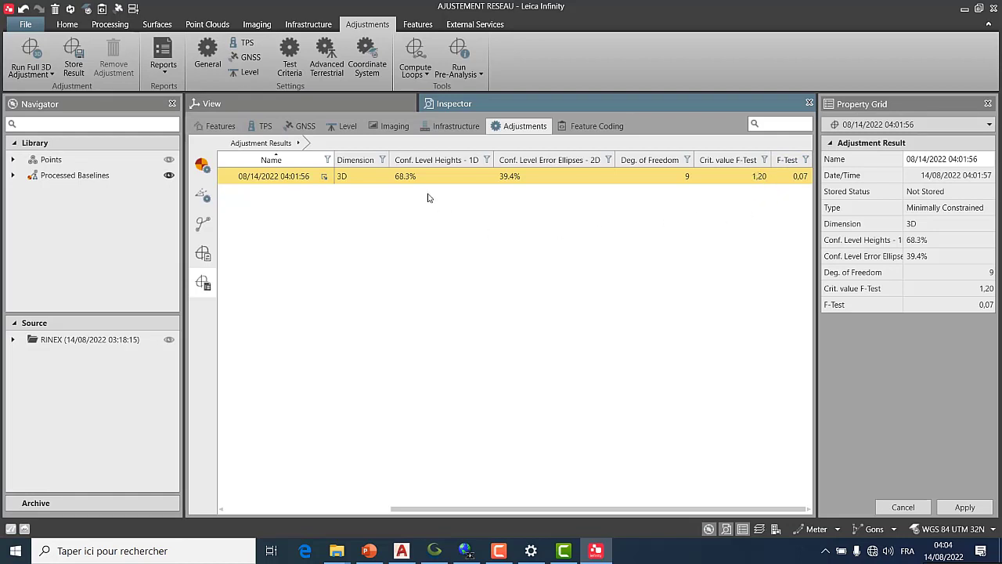
- Open the relative error ellipses of the adjustment result and inspect the B1–B3, B069–B1 and B069–B3 entries
click(324, 178)
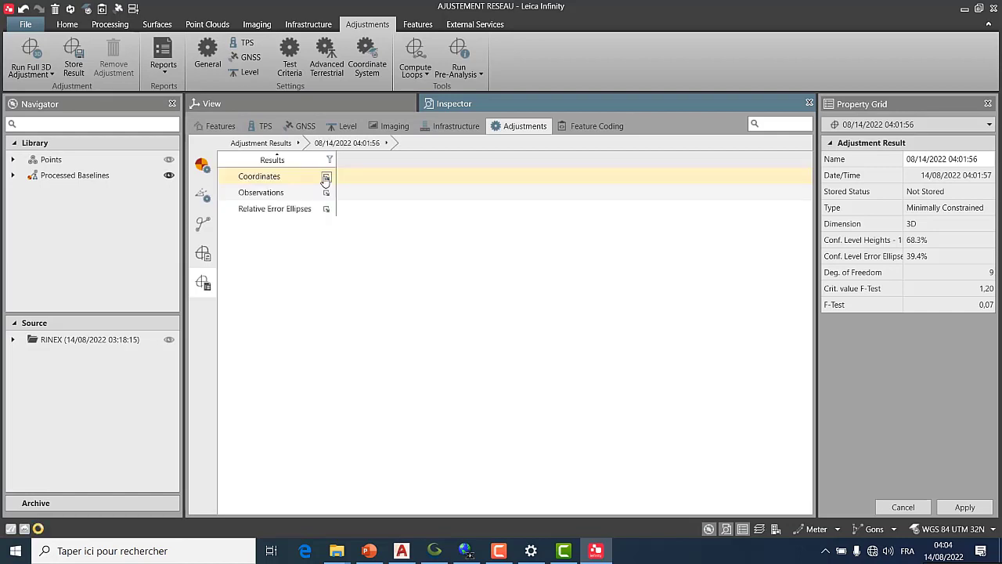
click(293, 212)
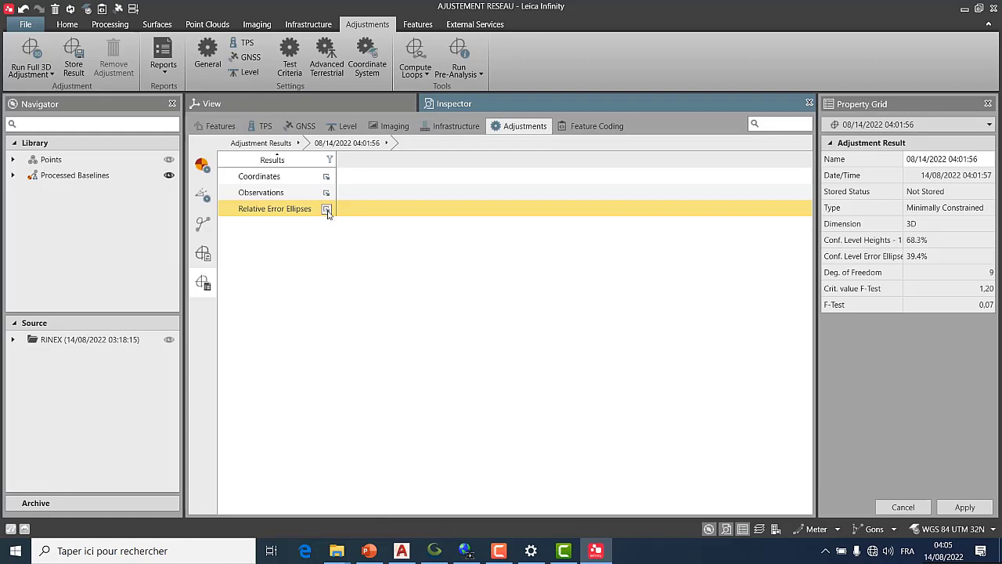
click(326, 209)
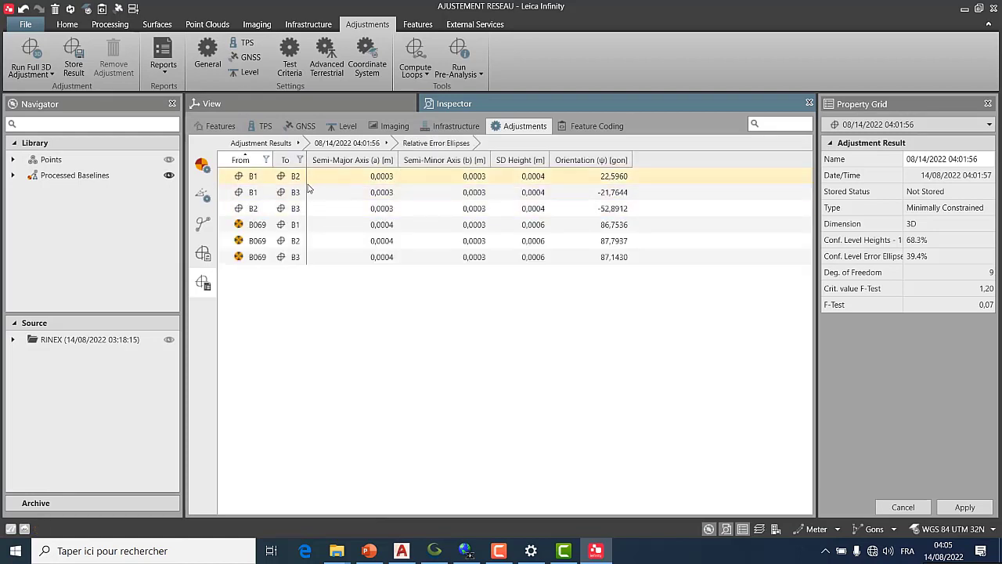
click(303, 192)
click(305, 225)
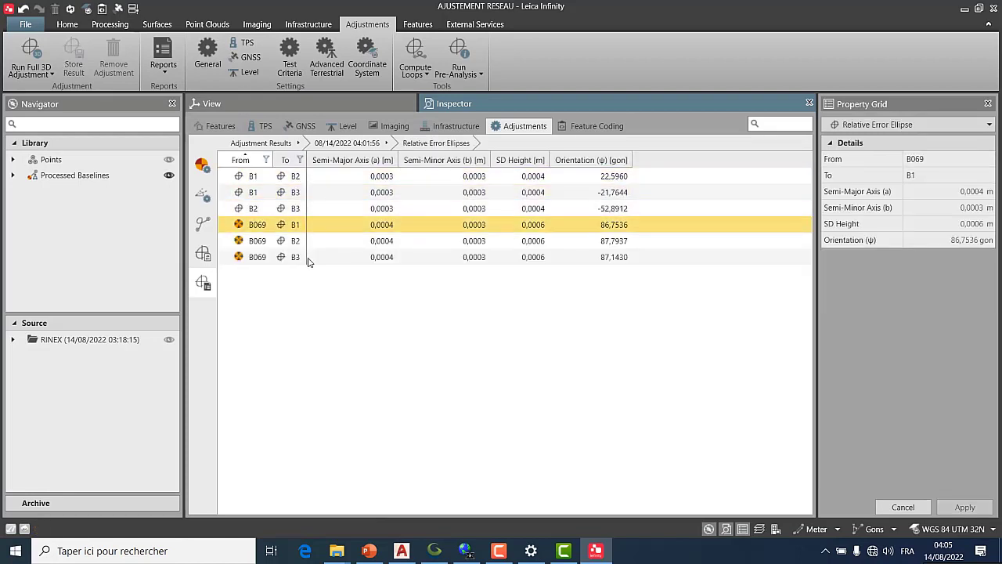
click(307, 257)
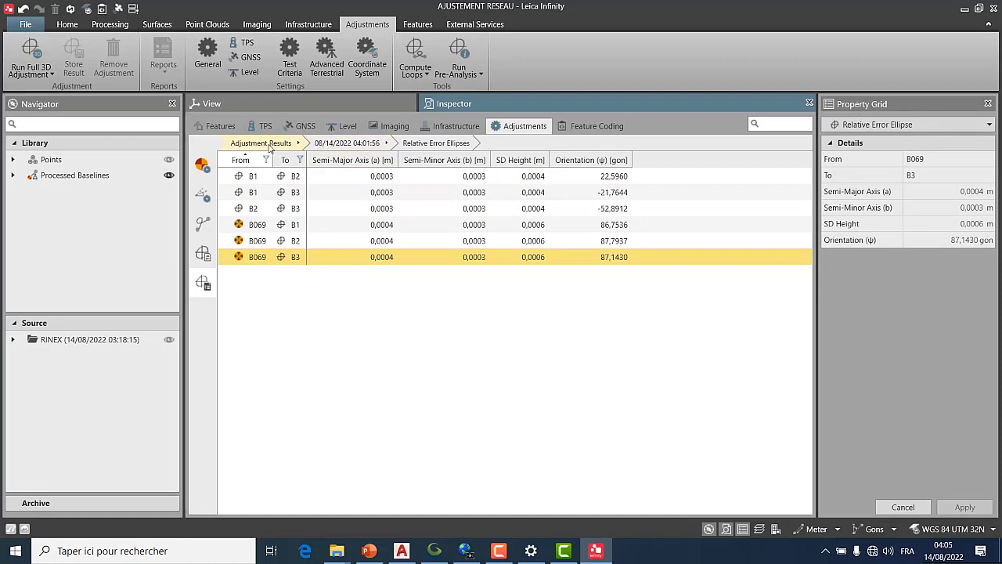
- Open the adjusted GNSS observations of the adjustment result and review the residuals, standard deviations and W-Tests of the baselines
click(270, 144)
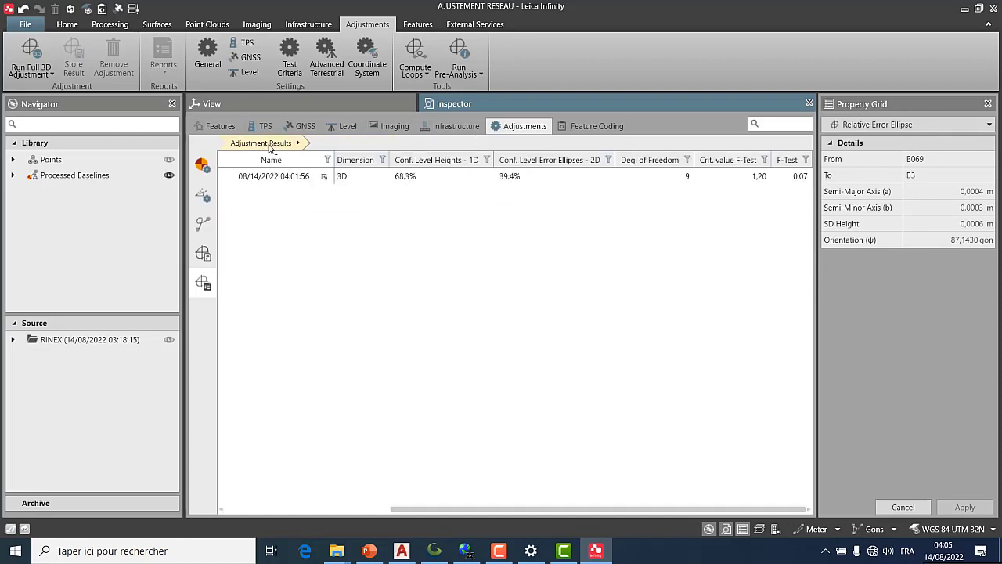
click(324, 178)
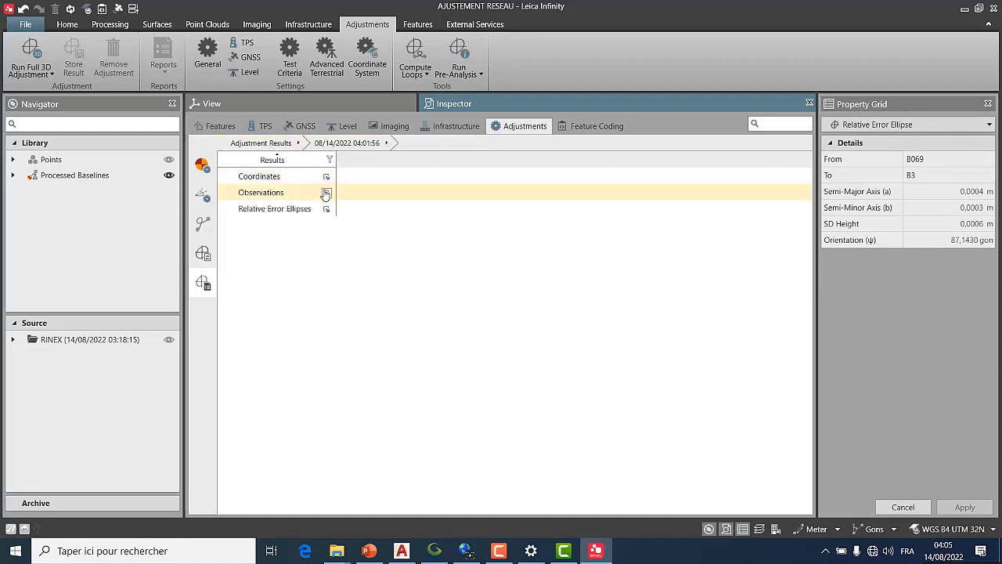
click(326, 195)
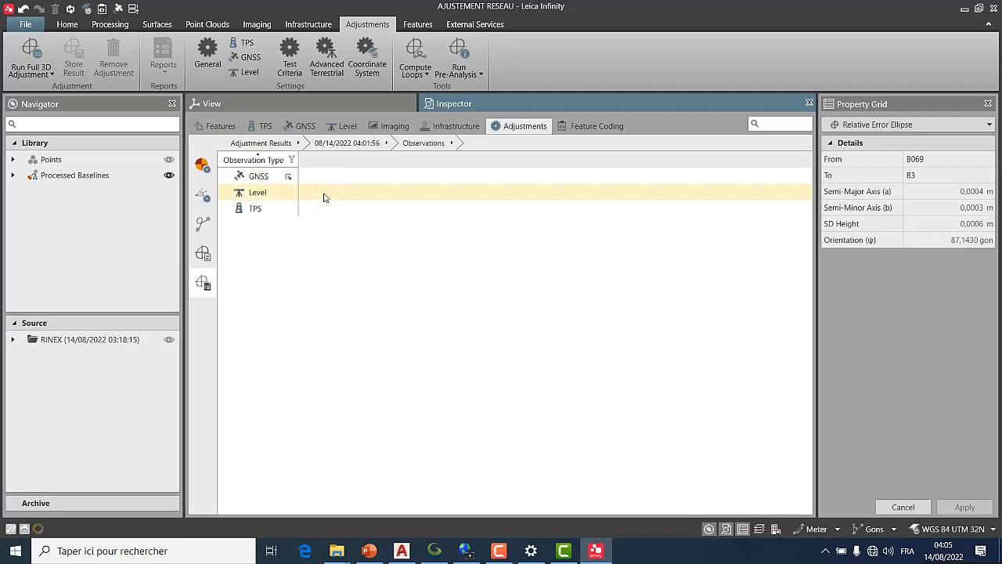
click(288, 178)
click(289, 178)
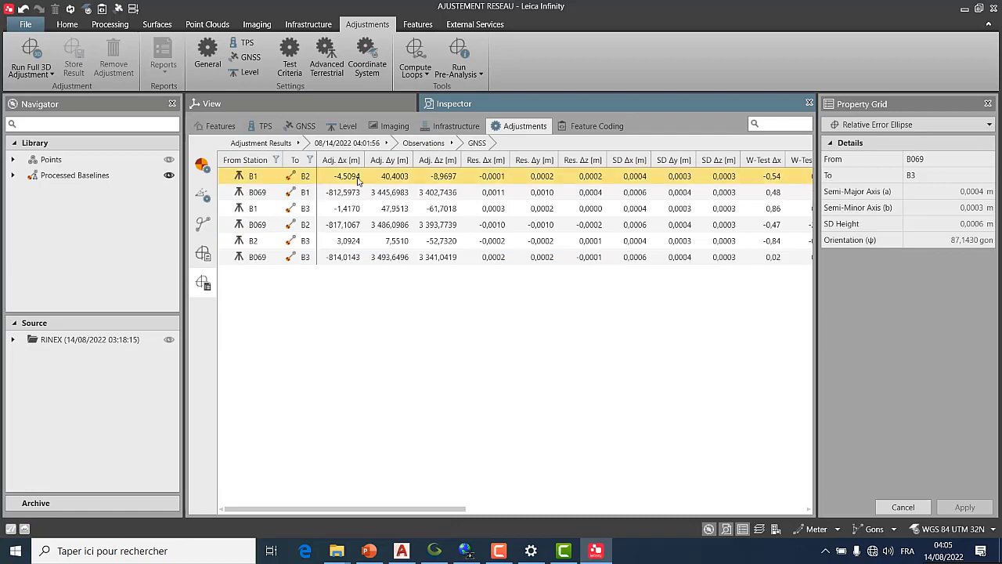
click(342, 194)
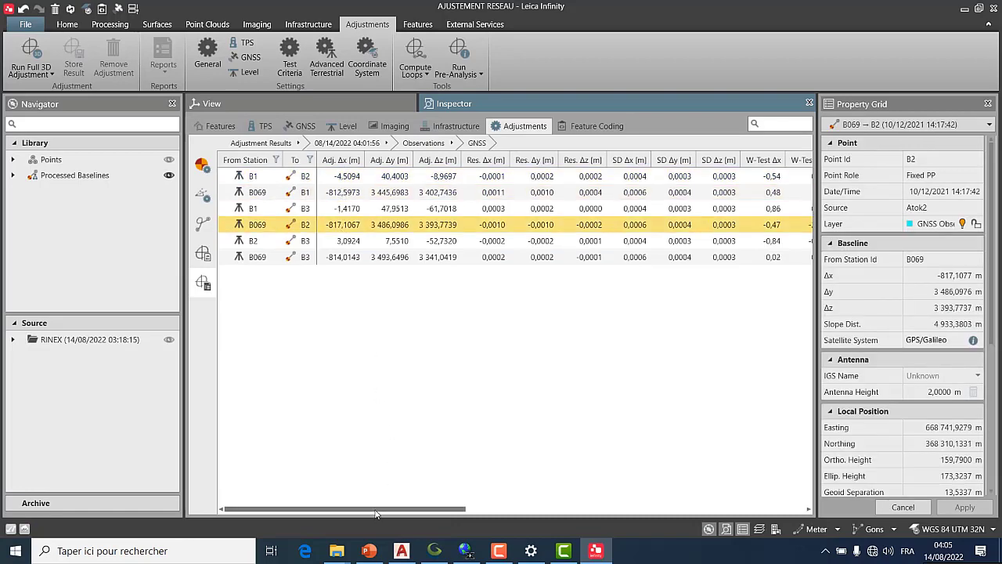
drag(378, 512, 337, 510)
- Open the adjusted coordinates of the adjustment result and check the corrections and the point role of B2
click(253, 144)
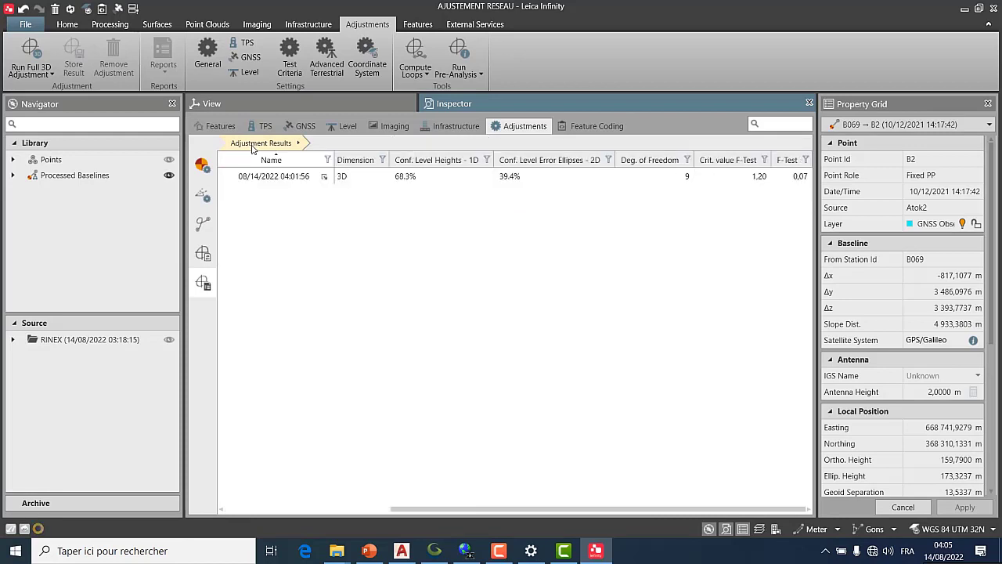
click(324, 177)
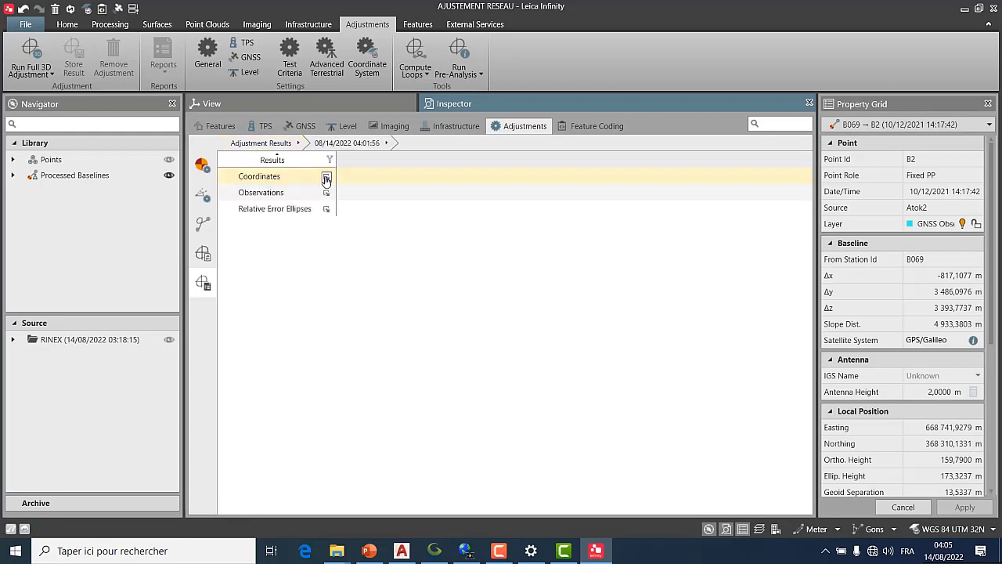
click(326, 178)
click(327, 209)
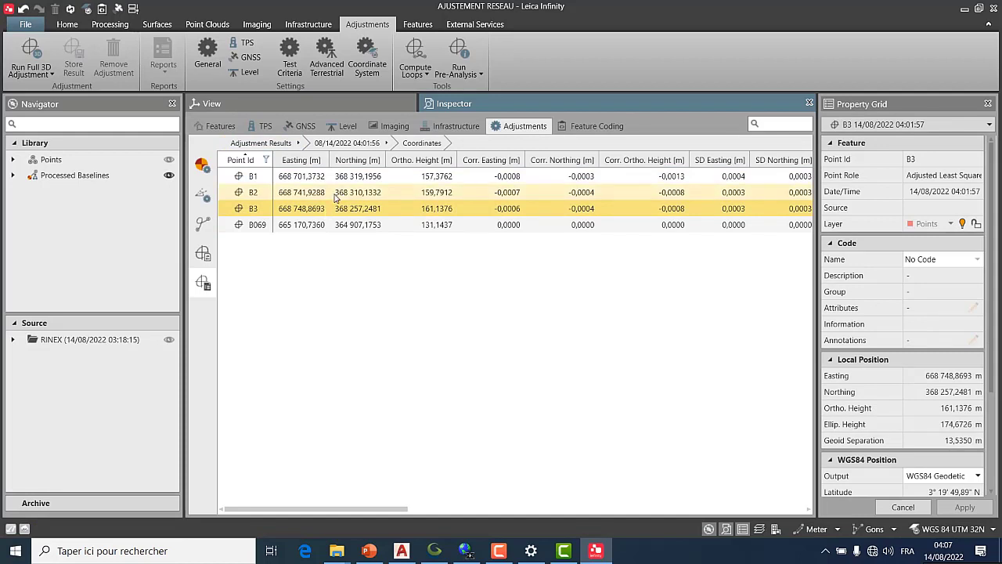
click(438, 193)
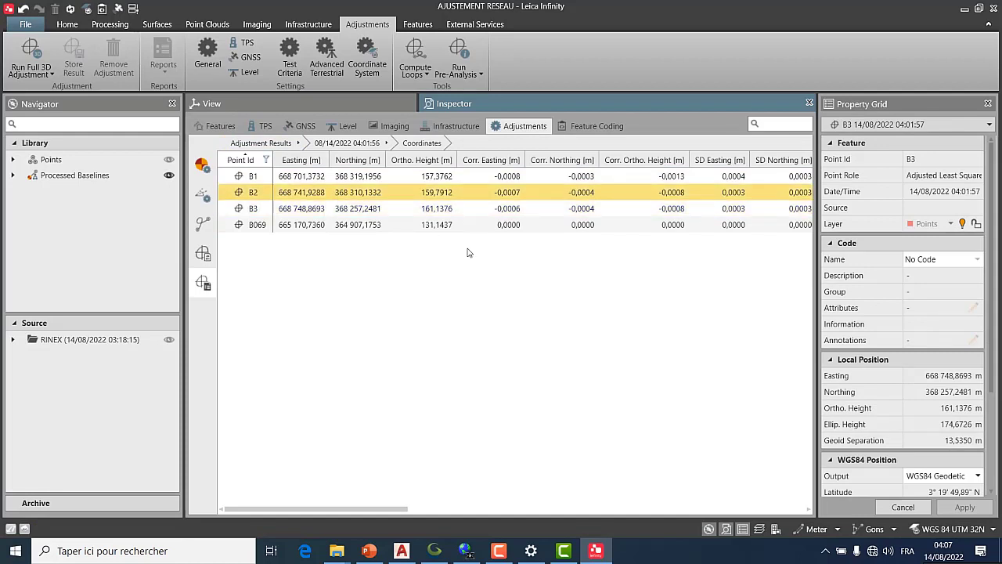
click(930, 177)
drag(908, 182, 985, 182)
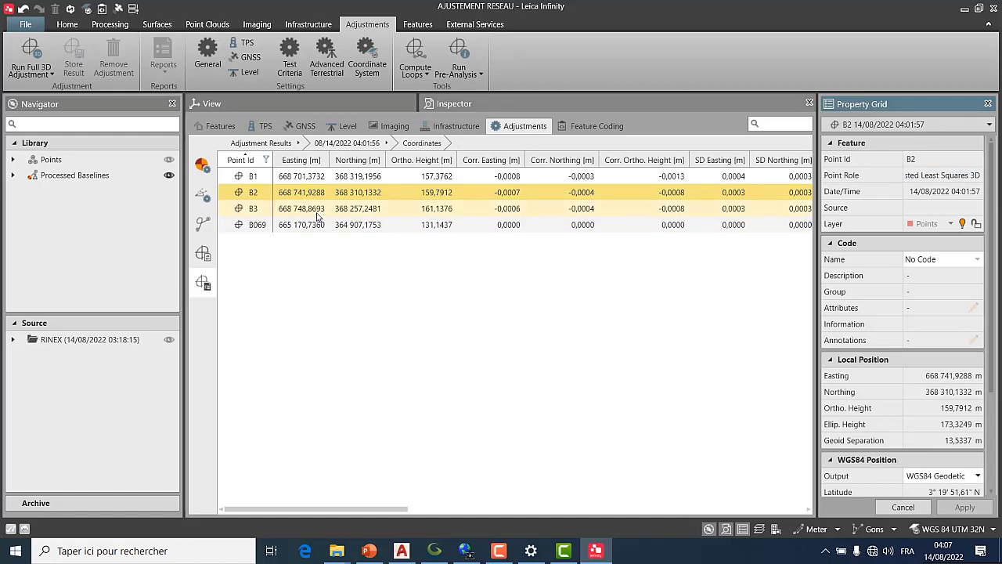
- Return to the list of adjustment results and store the 3D adjustment result
click(260, 144)
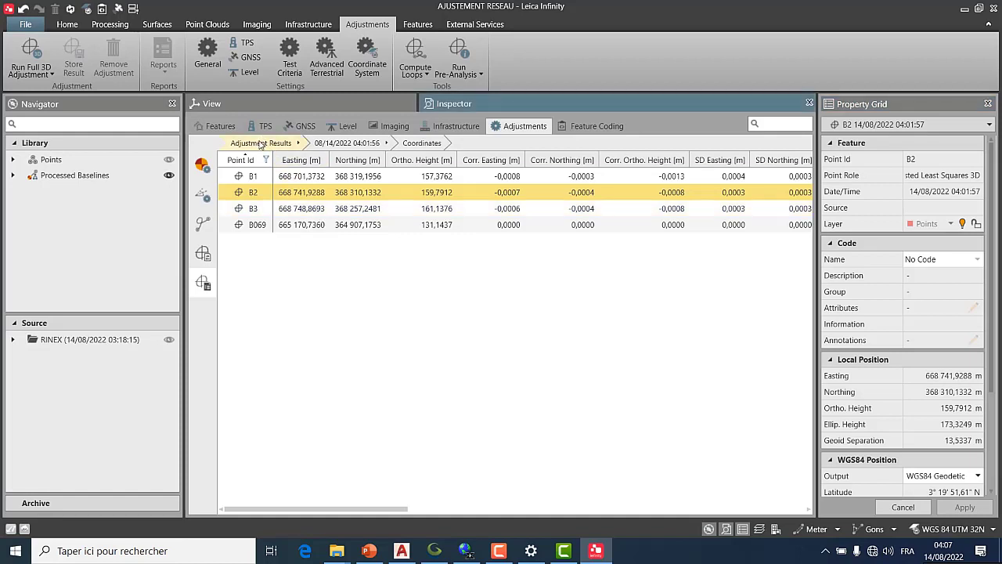
click(261, 144)
click(294, 180)
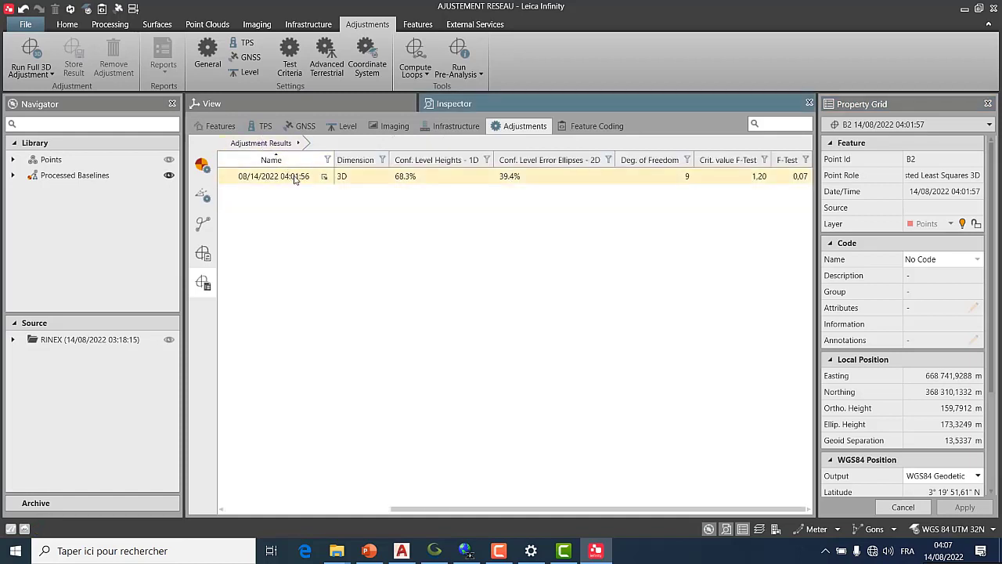
right_click(294, 180)
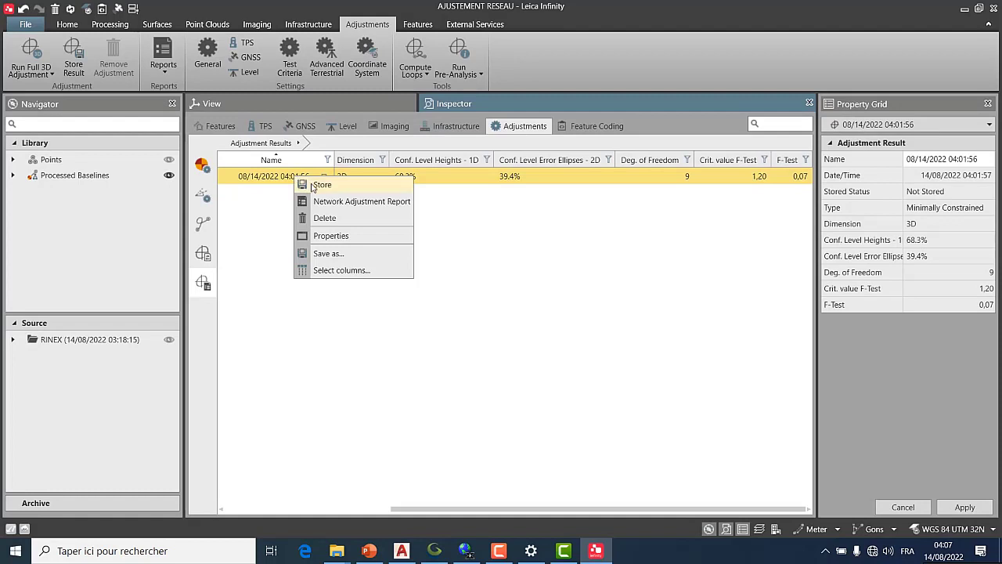
click(315, 187)
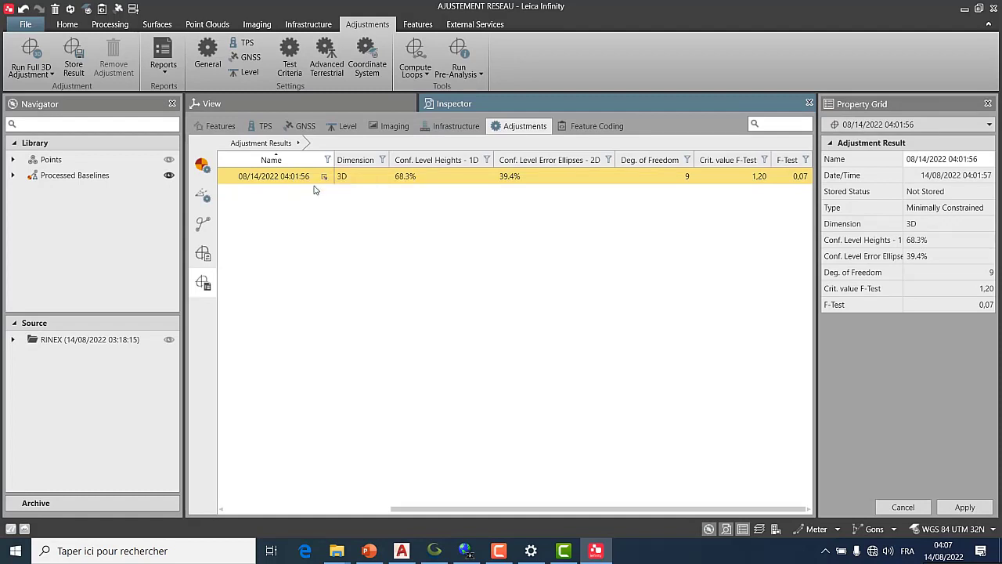
- Generate the Network Adjustment Report for the stored adjustment result and review it from the project details through to the antenna height tests
right_click(302, 178)
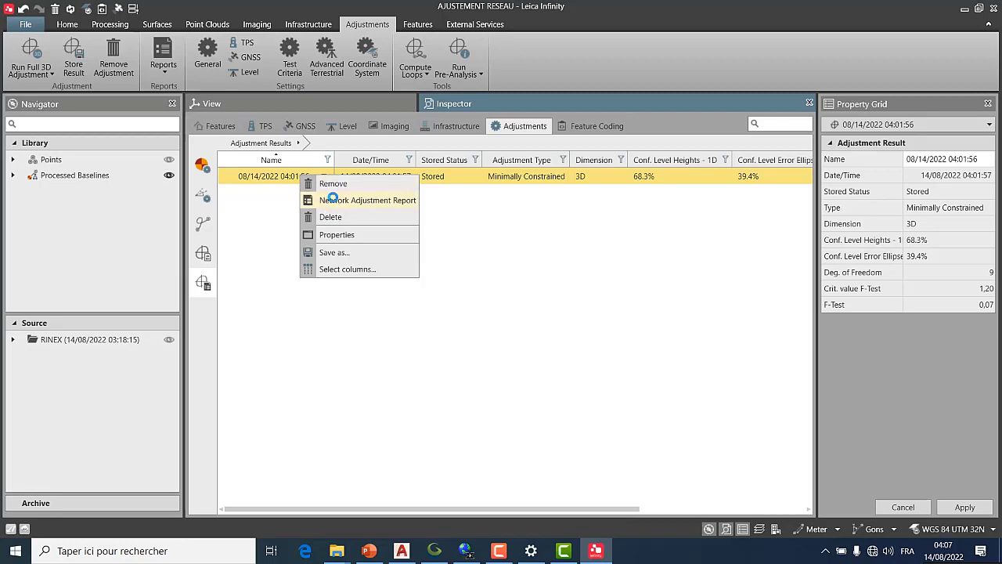
click(332, 200)
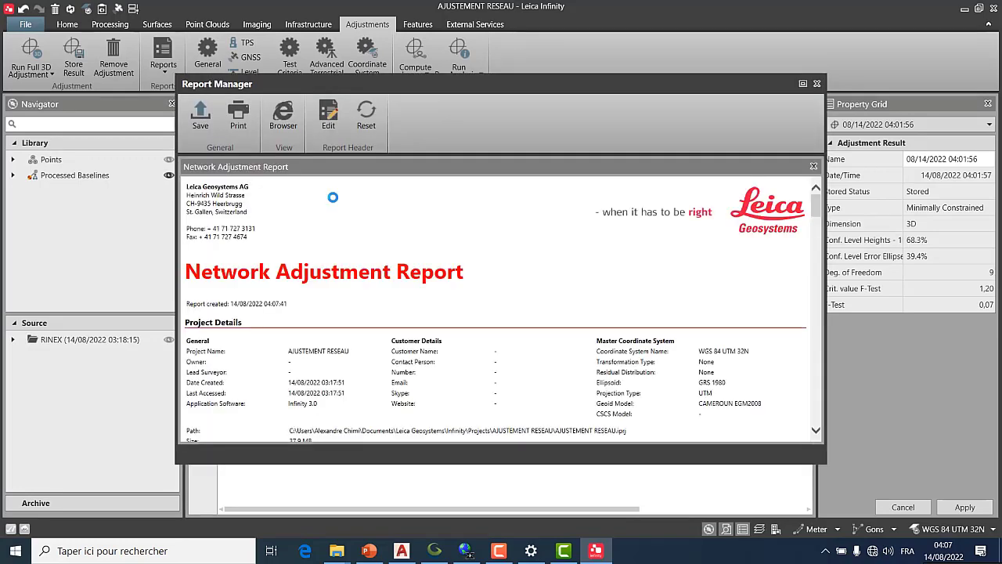
scroll(372, 295, down, 10)
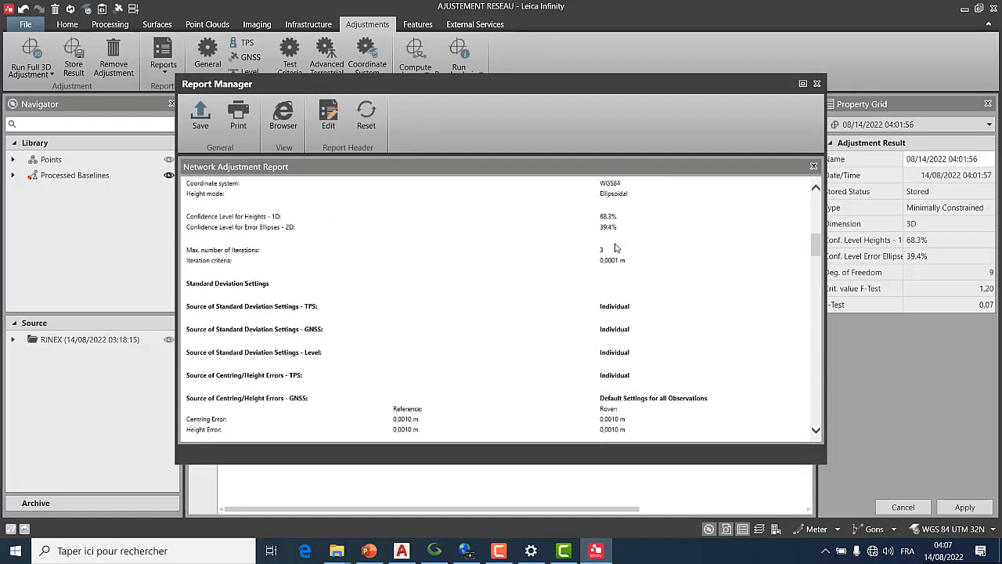
scroll(505, 298, down, 15)
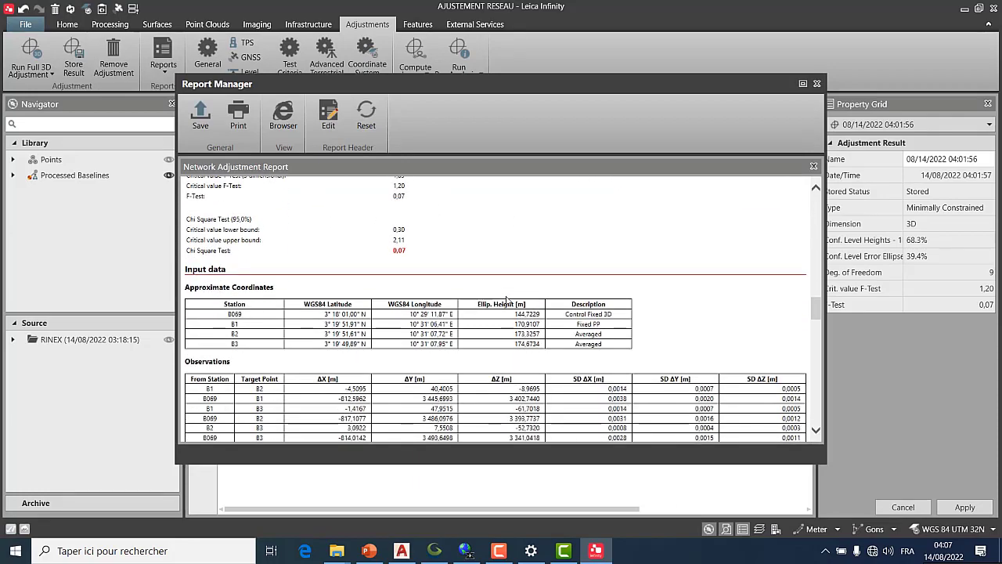
scroll(506, 298, down, 15)
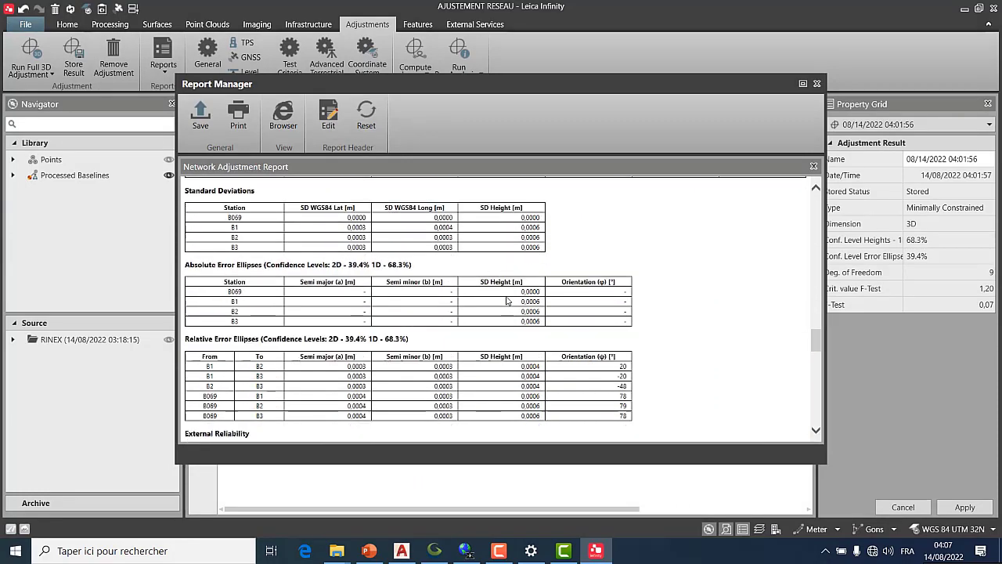
scroll(505, 300, down, 12)
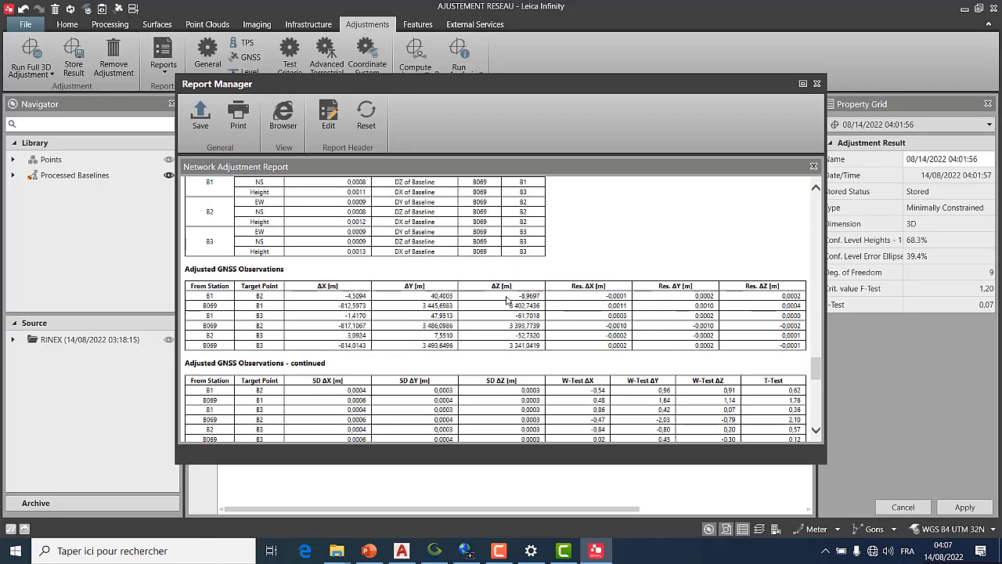
scroll(505, 301, down, 12)
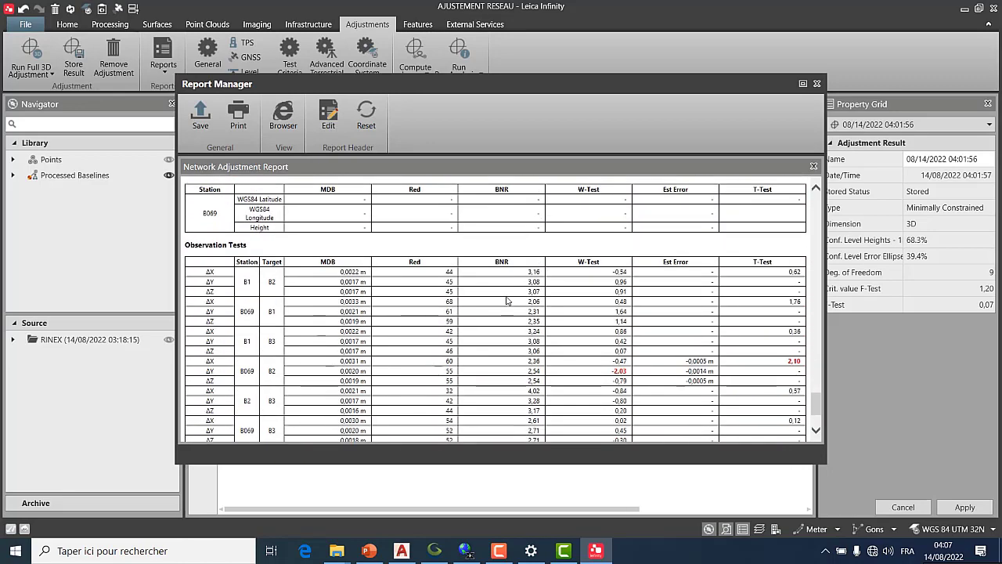
scroll(506, 301, down, 3)
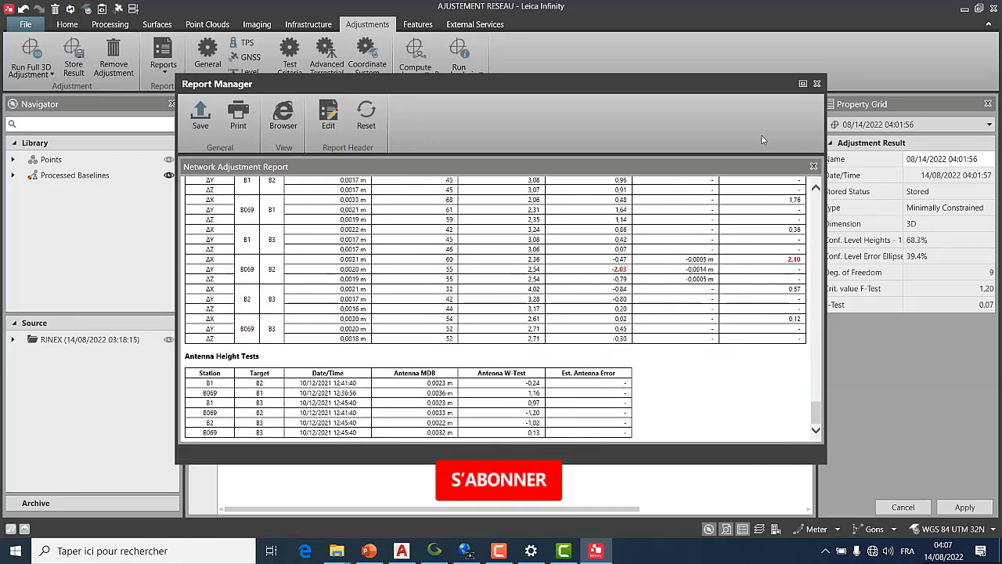
- Maximize the Network Adjustment Report and examine its statistical tests, approximate coordinates, observations and adjusted coordinates
click(802, 84)
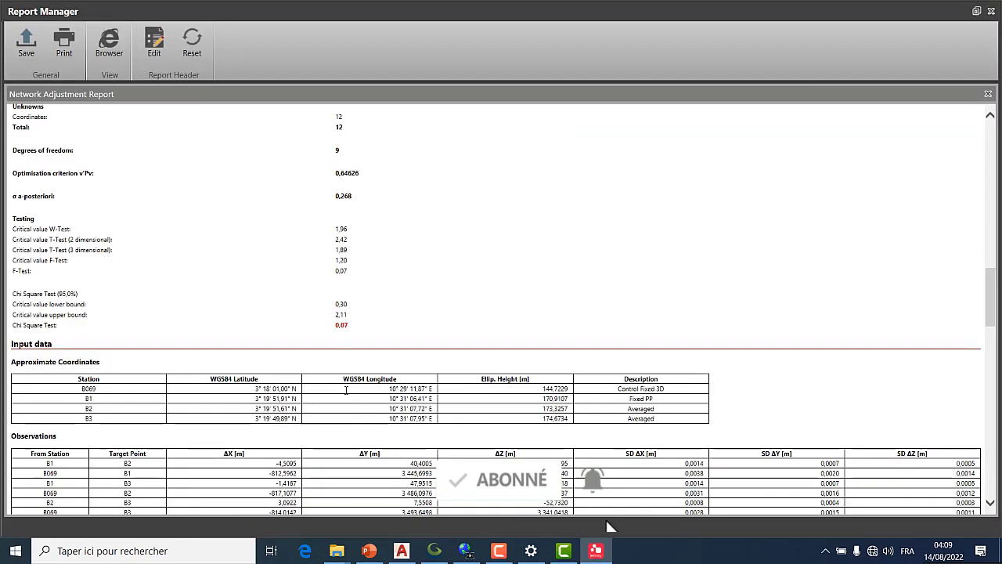
scroll(346, 390, down, 4)
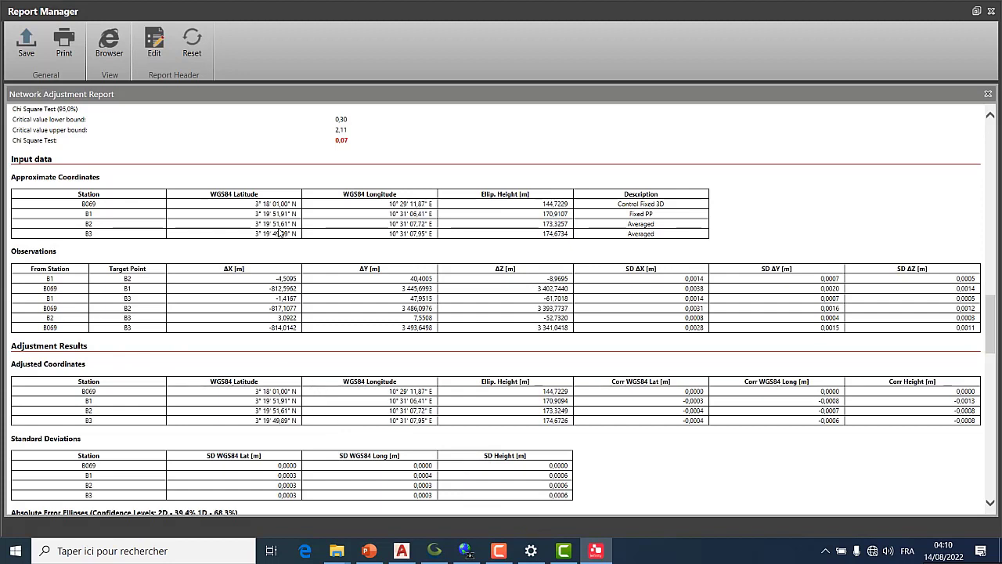
scroll(278, 233, up, 3)
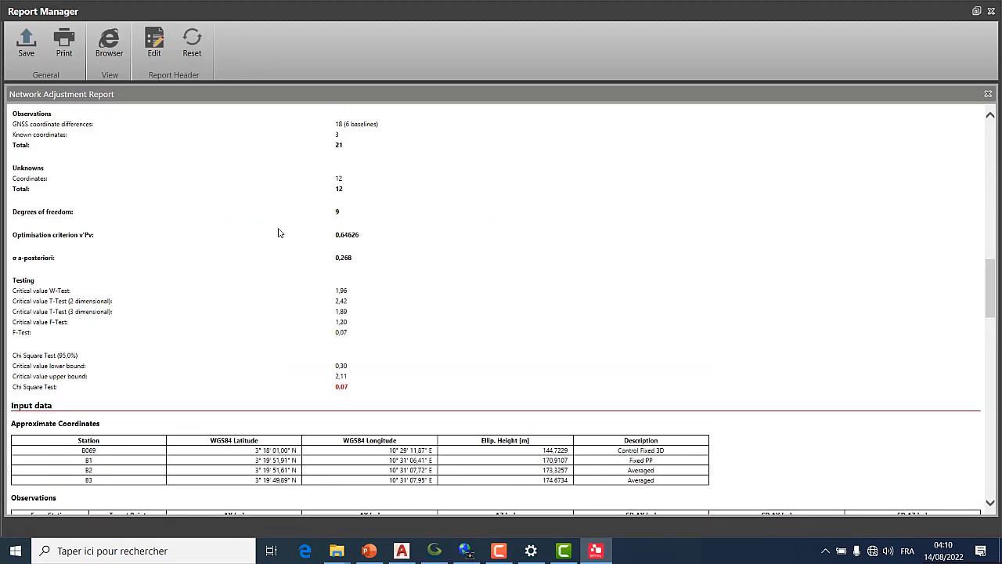